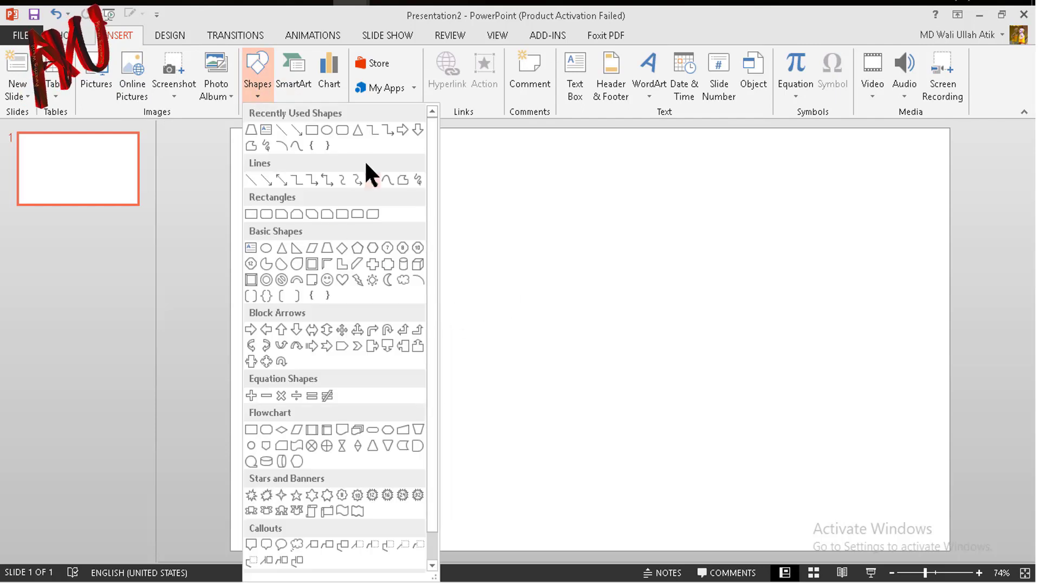
Draw a tall blue rectangle near the slide centre.
{"action": "left_click", "coordinate": [312, 131]}
{"action": "left_click_drag", "start_coordinate": [513, 158], "coordinate": [715, 495]}
{"action": "left_click_drag", "start_coordinate": [643, 362], "coordinate": [606, 368]}
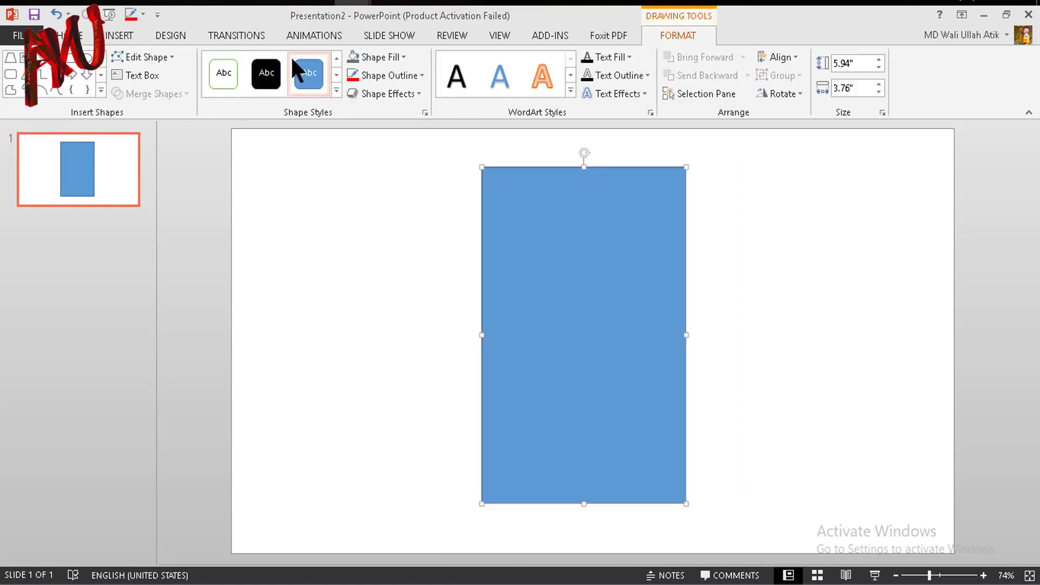
Draw a circle over the rectangle's left side and duplicate it with Ctrl+D for the right.
{"action": "left_click", "coordinate": [111, 37]}
{"action": "left_click", "coordinate": [257, 81]}
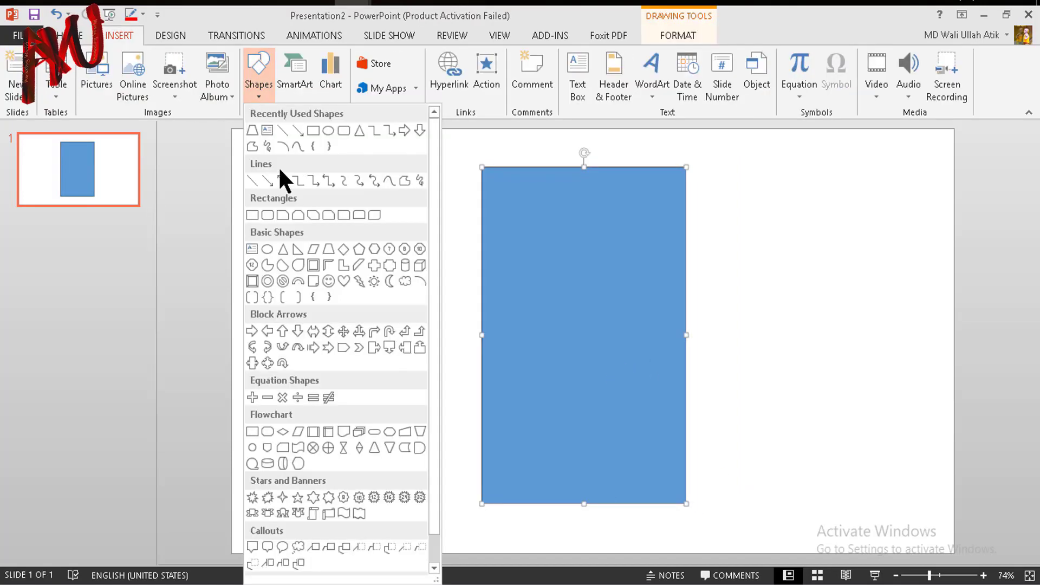
{"action": "left_click", "coordinate": [328, 131]}
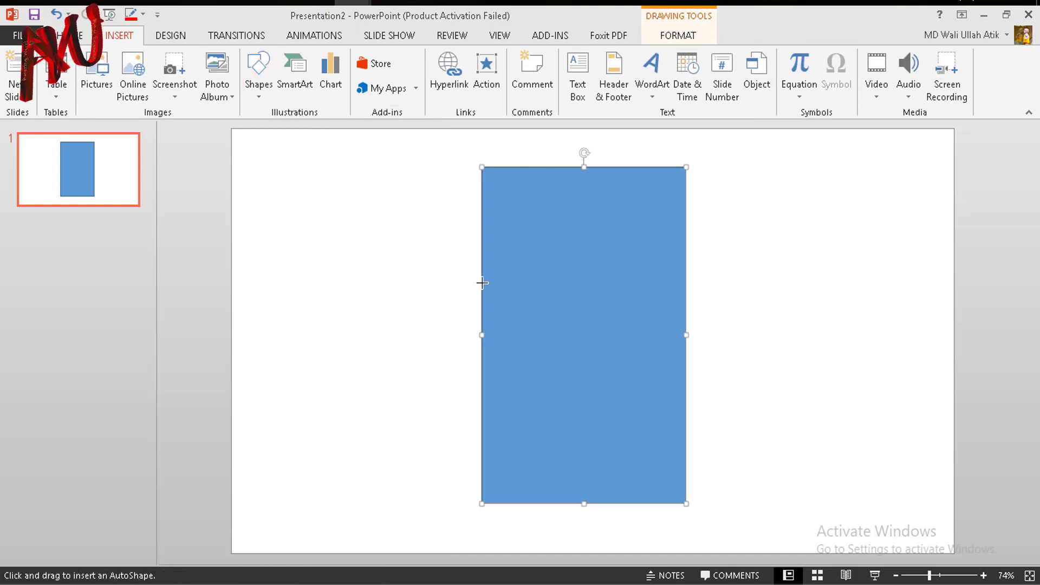
{"action": "left_click_drag", "start_coordinate": [454, 263], "coordinate": [536, 383]}
{"action": "left_click_drag", "start_coordinate": [538, 332], "coordinate": [678, 329]}
{"action": "key", "text": "ctrl+d"}
Shorten the rectangle from the bottom and select it with both circles.
{"action": "left_click", "coordinate": [582, 488]}
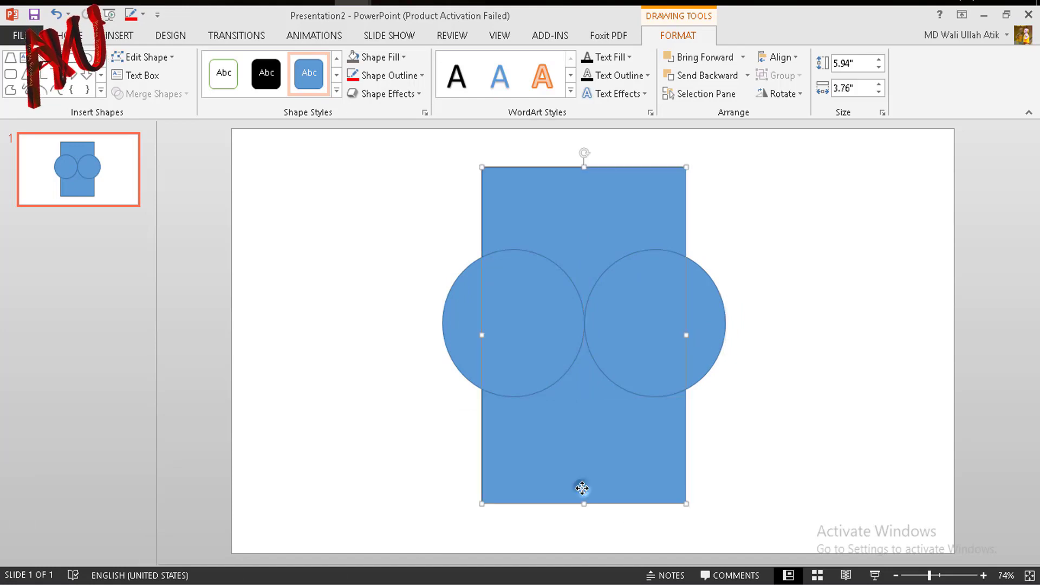
{"action": "left_click_drag", "start_coordinate": [582, 507], "coordinate": [585, 473]}
{"action": "left_click", "coordinate": [761, 379]}
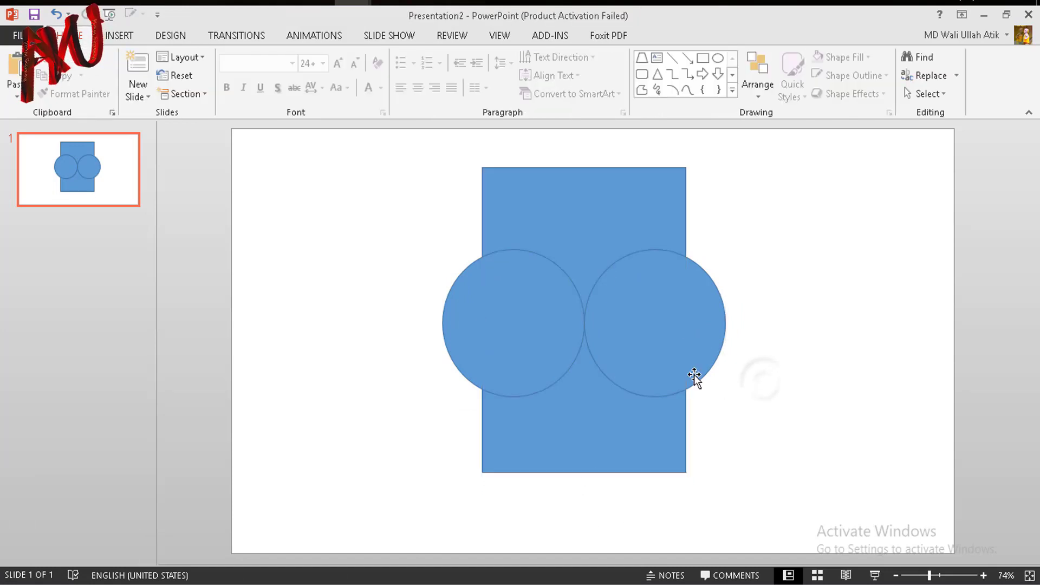
{"action": "left_click", "coordinate": [602, 213]}
{"action": "left_click", "coordinate": [525, 281], "text": "shift"}
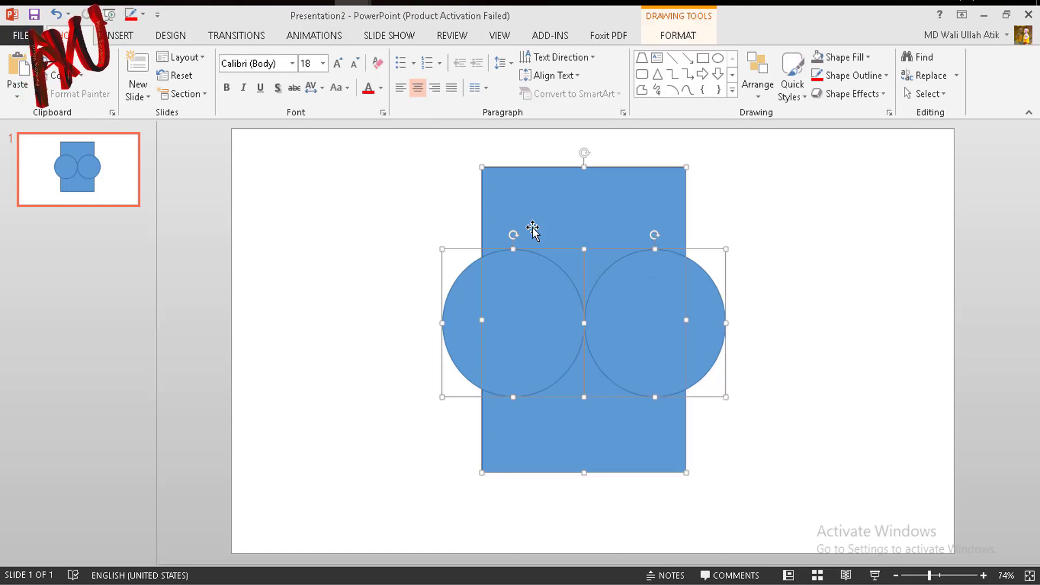
{"action": "left_click", "coordinate": [676, 35]}
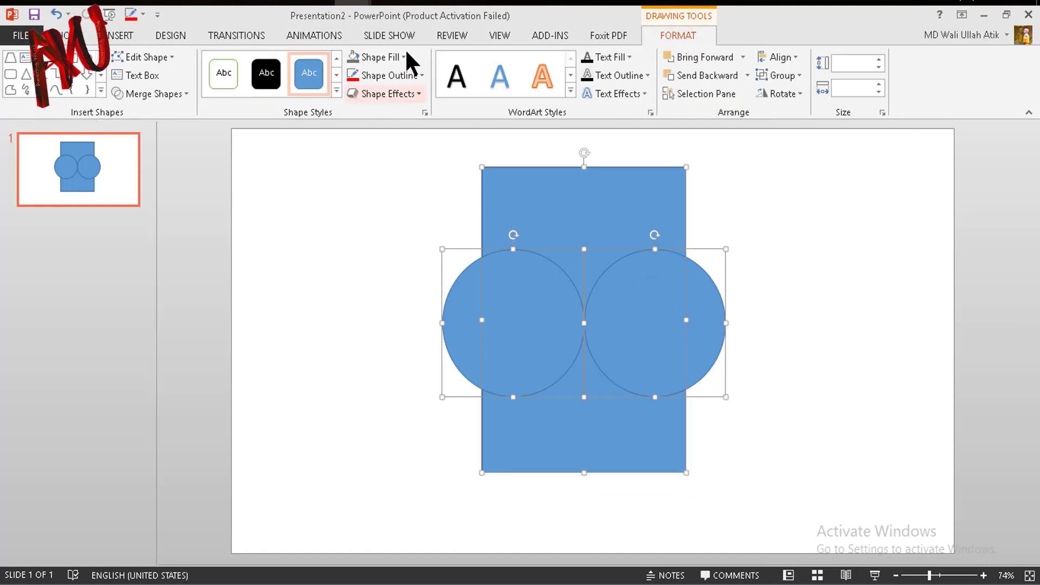
Fill the three skull shapes solid red with no outline.
{"action": "left_click", "coordinate": [390, 58]}
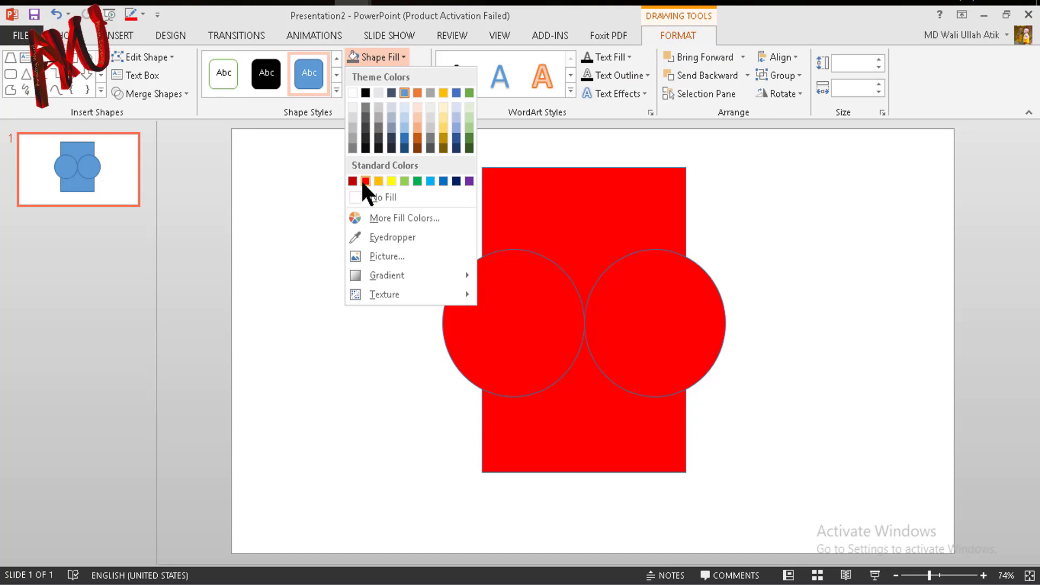
{"action": "left_click", "coordinate": [362, 179]}
{"action": "left_click", "coordinate": [390, 75]}
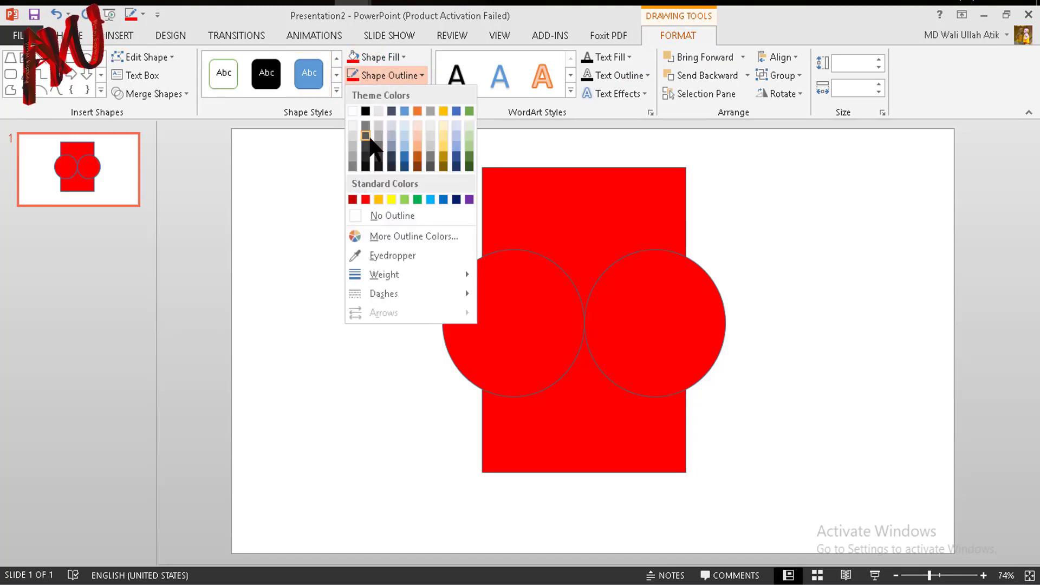
{"action": "left_click", "coordinate": [365, 215]}
{"action": "left_click", "coordinate": [782, 289]}
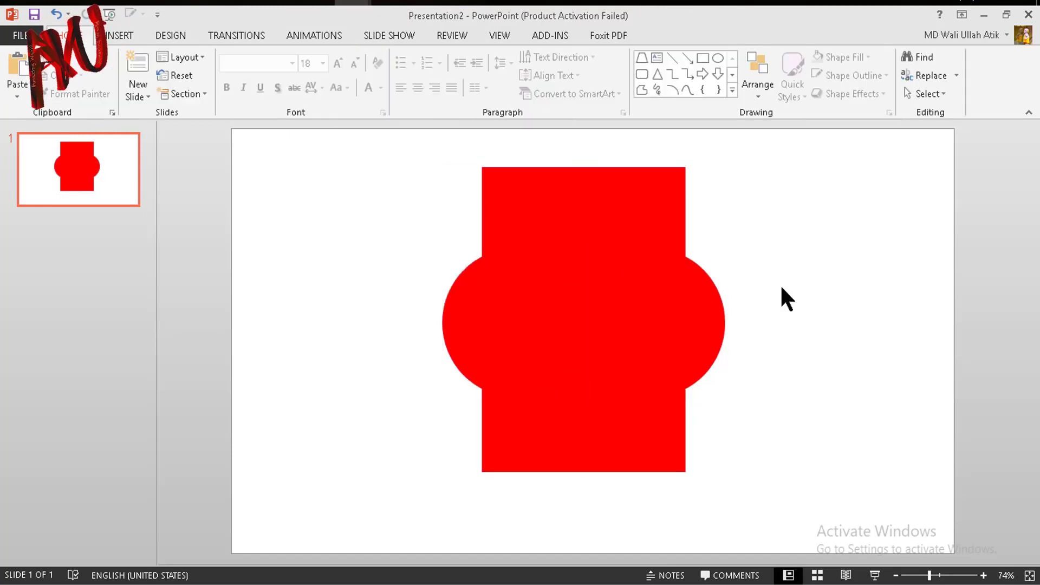
Copy the left circle and fill the copy with a darker red from More Fill Colors.
{"action": "left_click", "coordinate": [477, 318]}
{"action": "left_click_drag", "start_coordinate": [528, 350], "coordinate": [353, 345]}
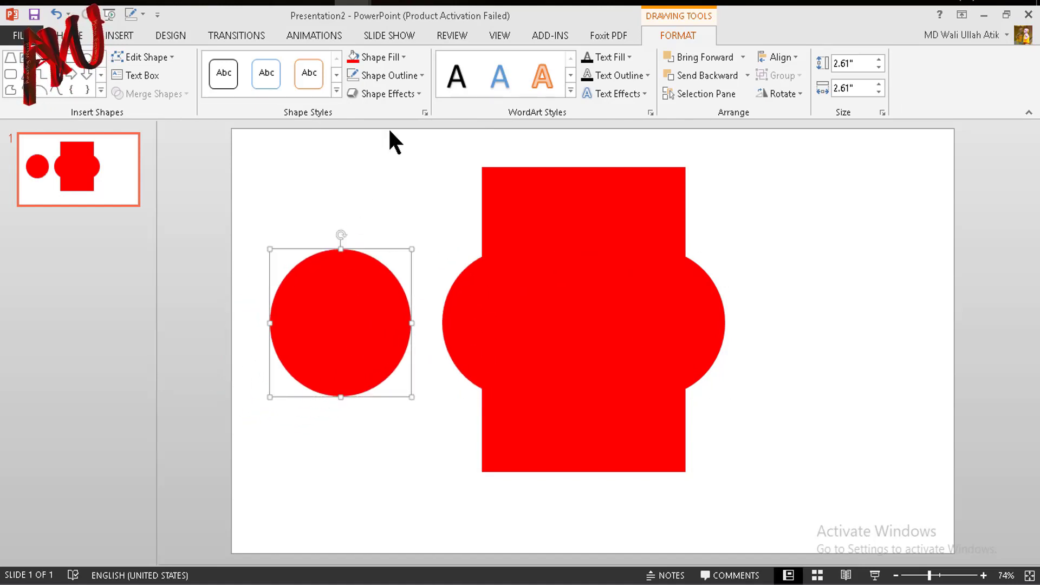
{"action": "left_click", "coordinate": [398, 57]}
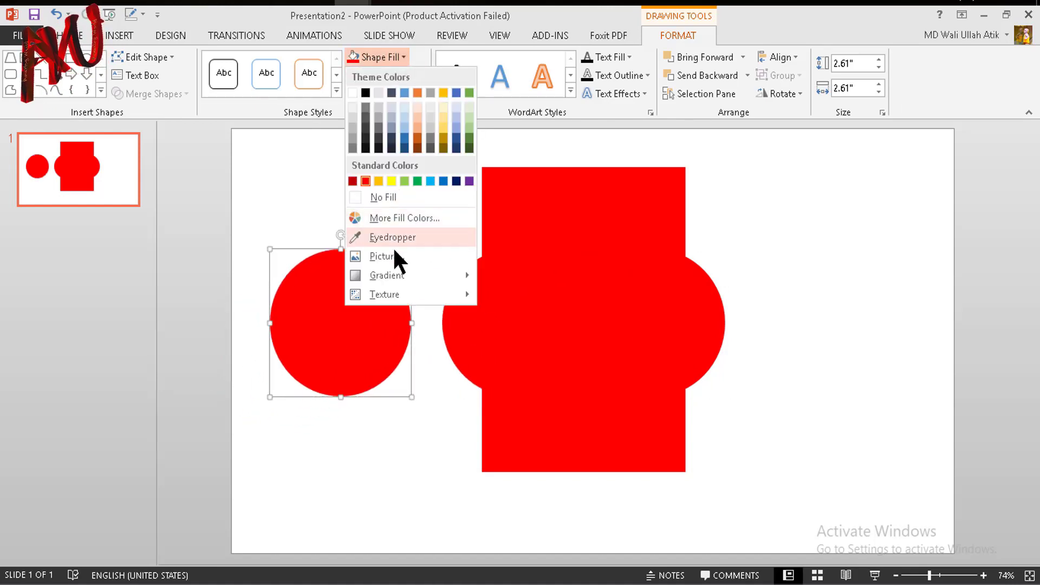
{"action": "left_click", "coordinate": [408, 219]}
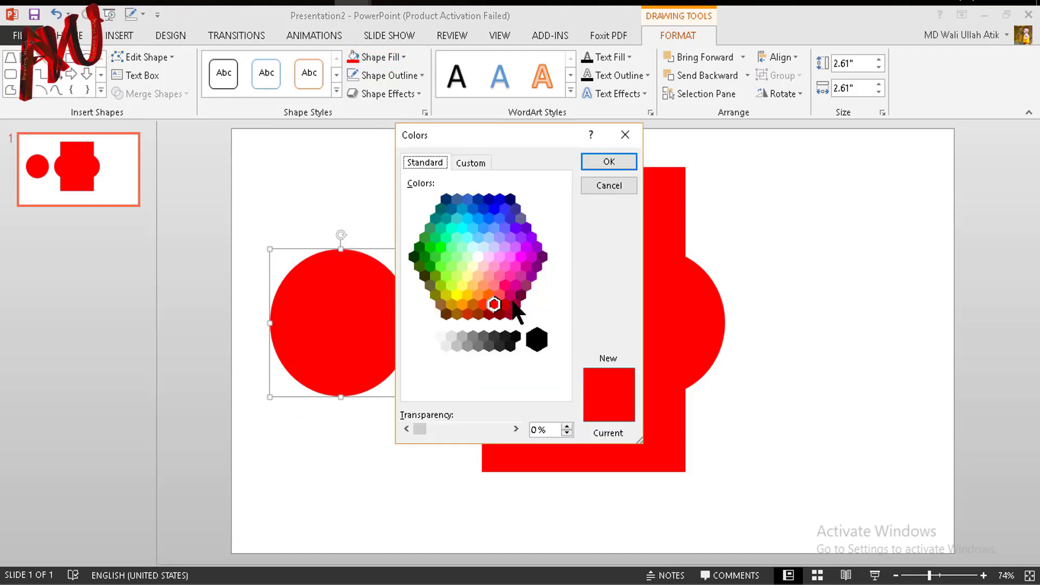
{"action": "left_click", "coordinate": [617, 161]}
Shrink the dark circle into the left eye and duplicate it as the right eye.
{"action": "left_click_drag", "start_coordinate": [342, 365], "coordinate": [515, 341]}
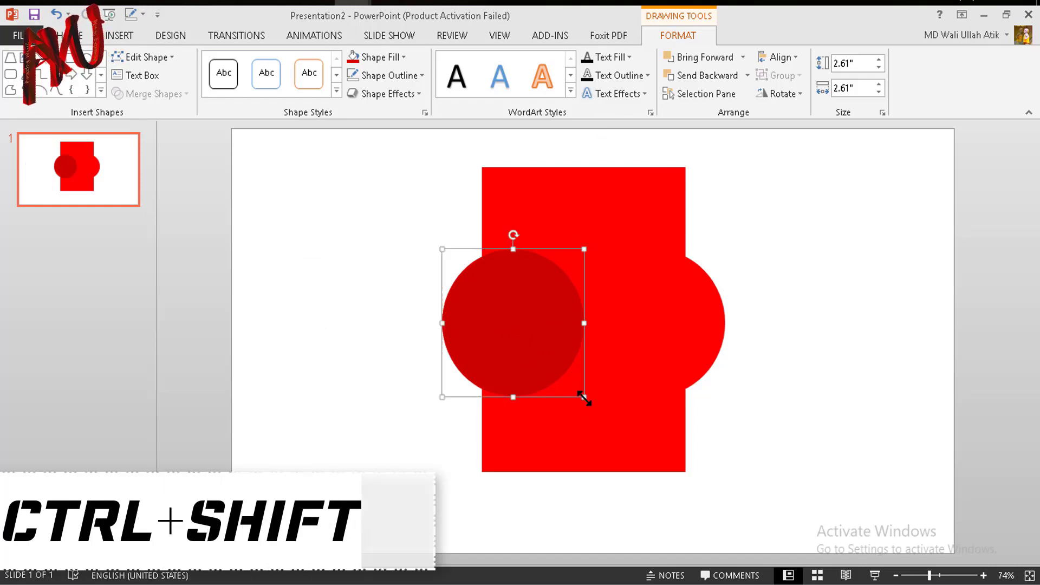
{"action": "left_click_drag", "start_coordinate": [584, 398], "coordinate": [562, 374]}
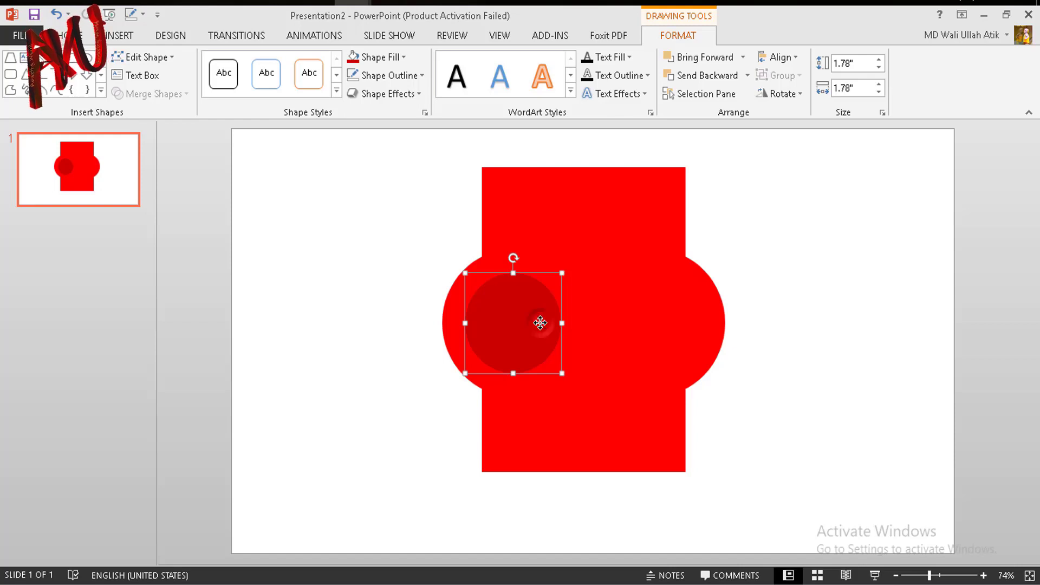
{"action": "key", "text": "ctrl+d"}
{"action": "left_click_drag", "start_coordinate": [539, 332], "coordinate": [655, 318]}
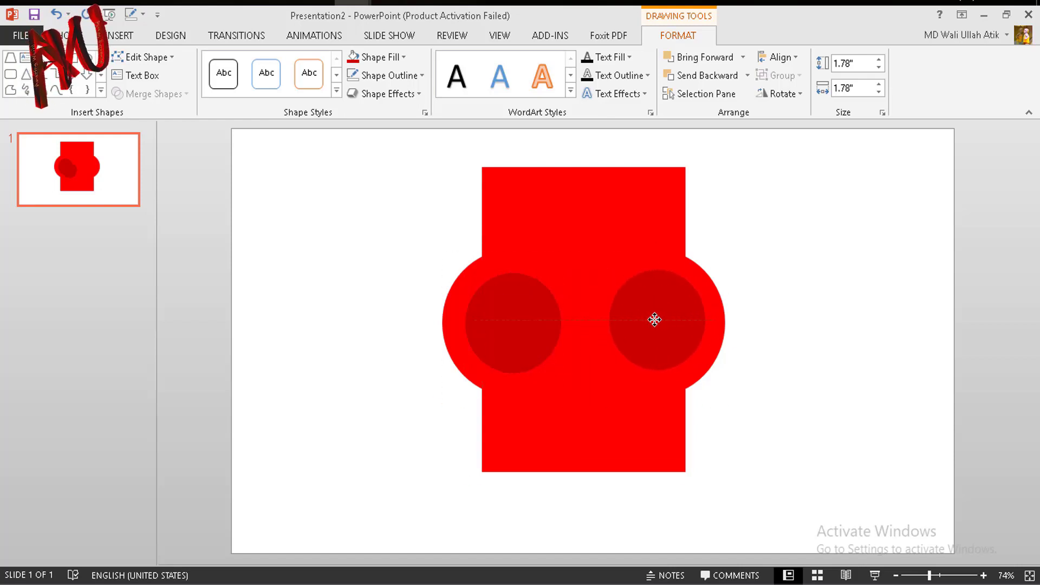
{"action": "key", "text": "Escape"}
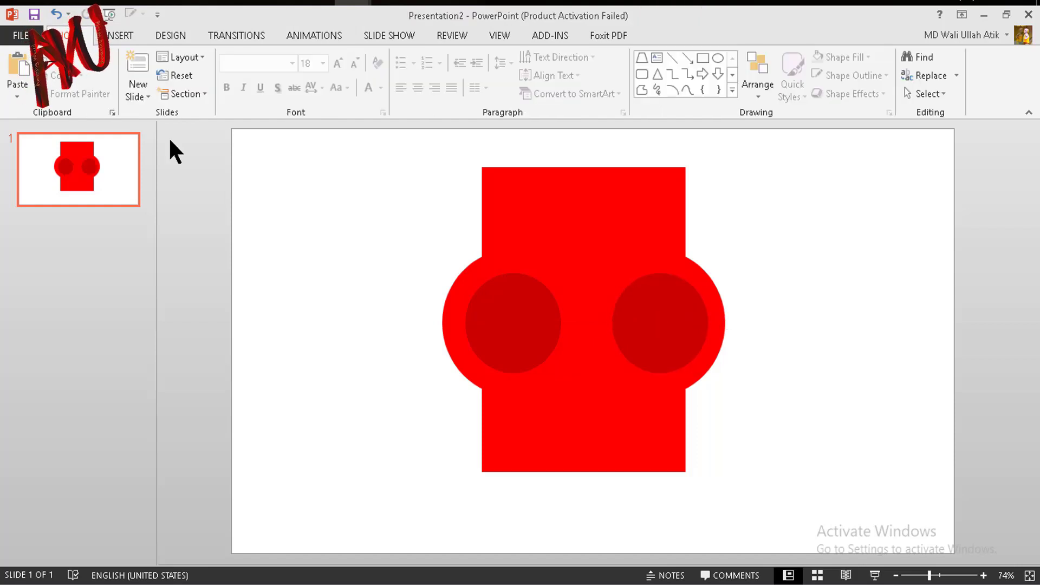
Draw a small isosceles triangle nose below the eyes.
{"action": "left_click", "coordinate": [117, 36]}
{"action": "left_click", "coordinate": [257, 86]}
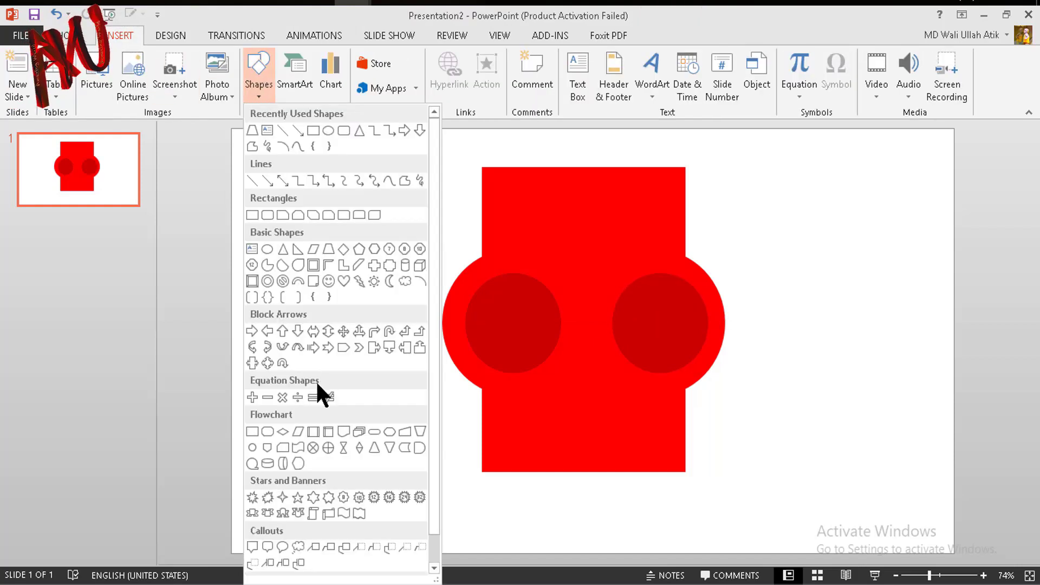
{"action": "left_click", "coordinate": [282, 249]}
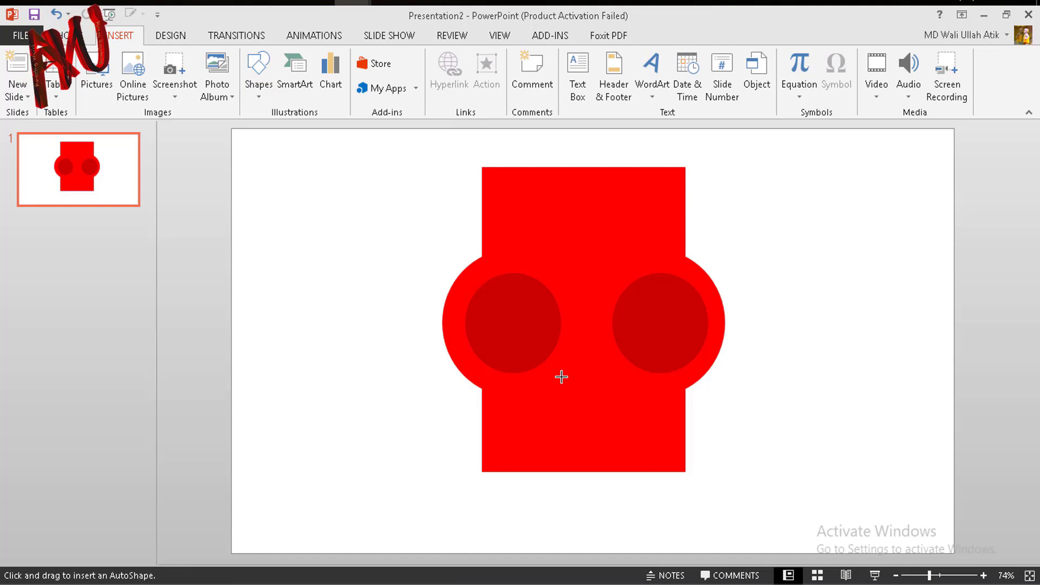
{"action": "mouse_move", "coordinate": [562, 374]}
{"action": "left_mouse_down"}
{"action": "mouse_move", "coordinate": [584, 410]}
{"action": "mouse_move", "coordinate": [582, 375]}
{"action": "mouse_move", "coordinate": [602, 403]}
{"action": "left_mouse_up"}
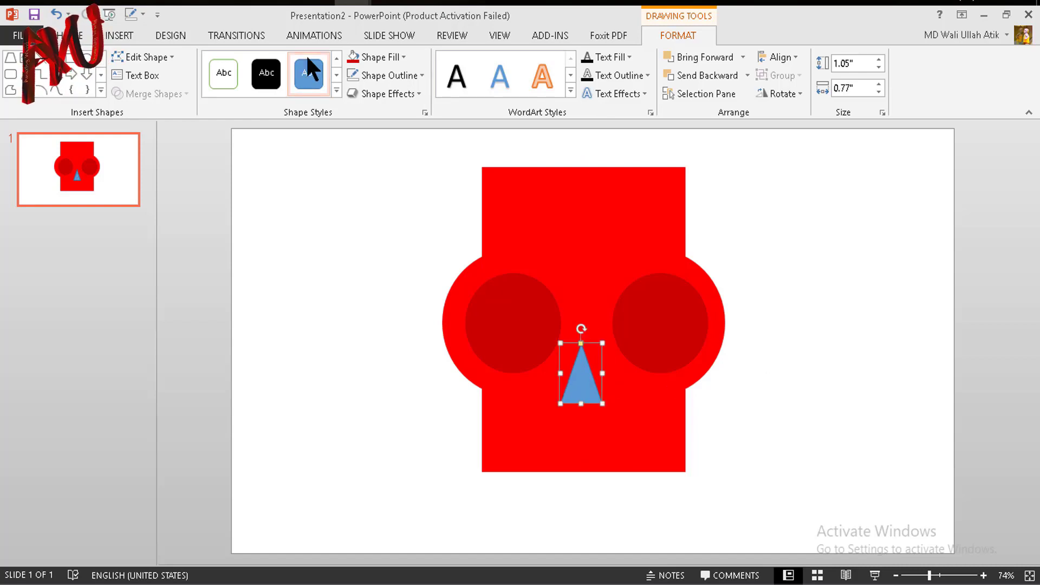
Copy the eye's dark red formatting onto the triangle with Format Painter.
{"action": "left_click", "coordinate": [492, 344]}
{"action": "left_click", "coordinate": [71, 35]}
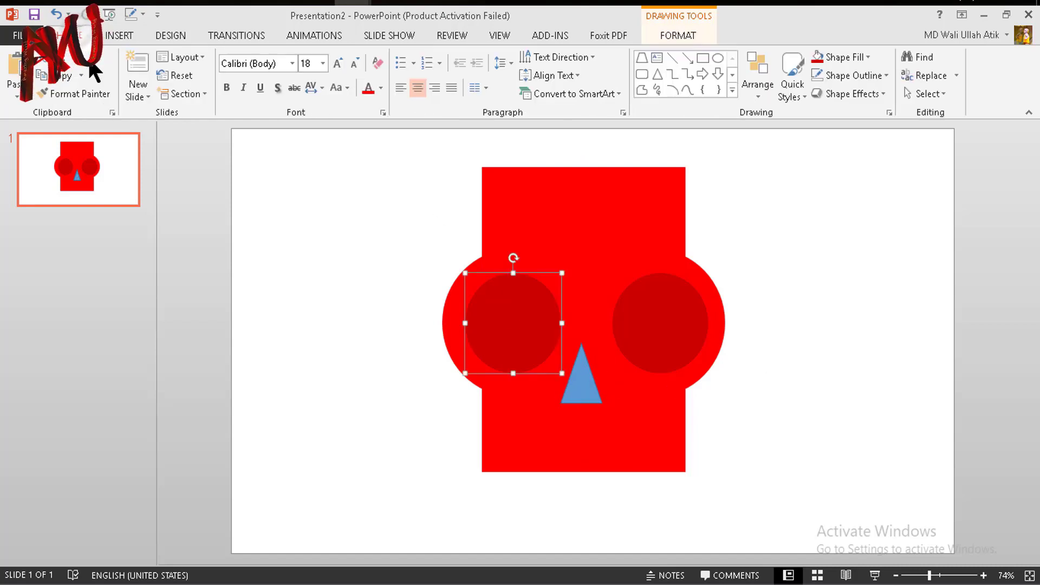
{"action": "left_click", "coordinate": [76, 94]}
{"action": "left_click", "coordinate": [571, 379]}
{"action": "left_click", "coordinate": [829, 324]}
{"action": "left_click", "coordinate": [587, 388]}
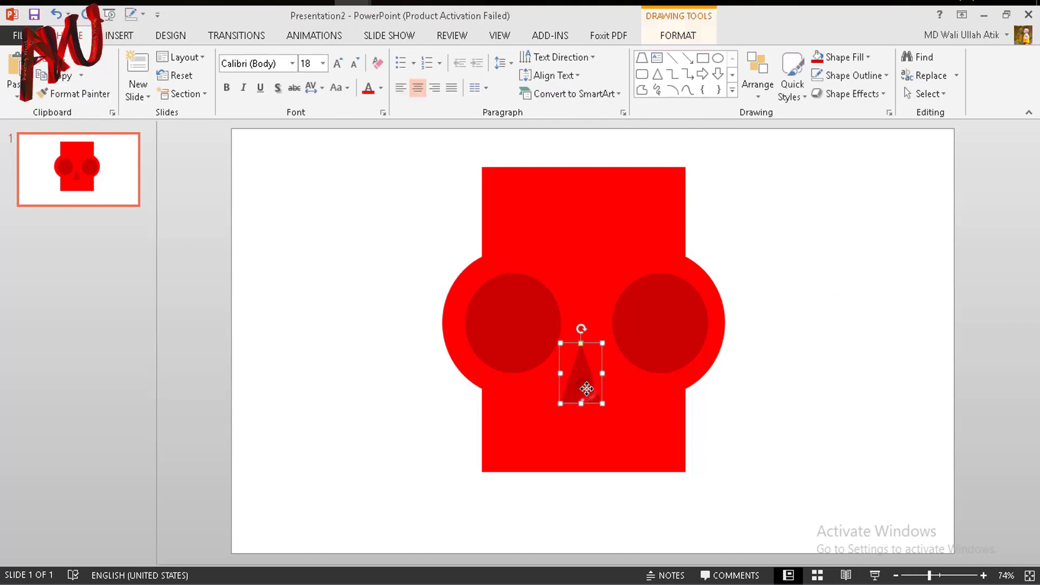
Darken the nose fill to custom RGB 134, 0, 0.
{"action": "left_click", "coordinate": [680, 36]}
{"action": "left_click", "coordinate": [384, 55]}
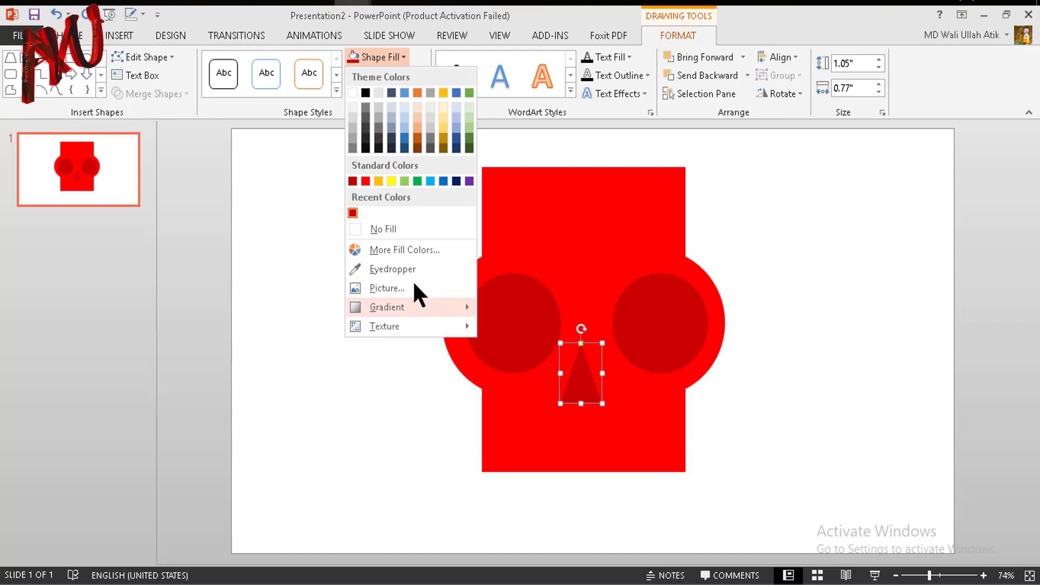
{"action": "left_click", "coordinate": [414, 249]}
{"action": "left_click", "coordinate": [470, 163]}
{"action": "left_click_drag", "start_coordinate": [558, 254], "coordinate": [558, 268]}
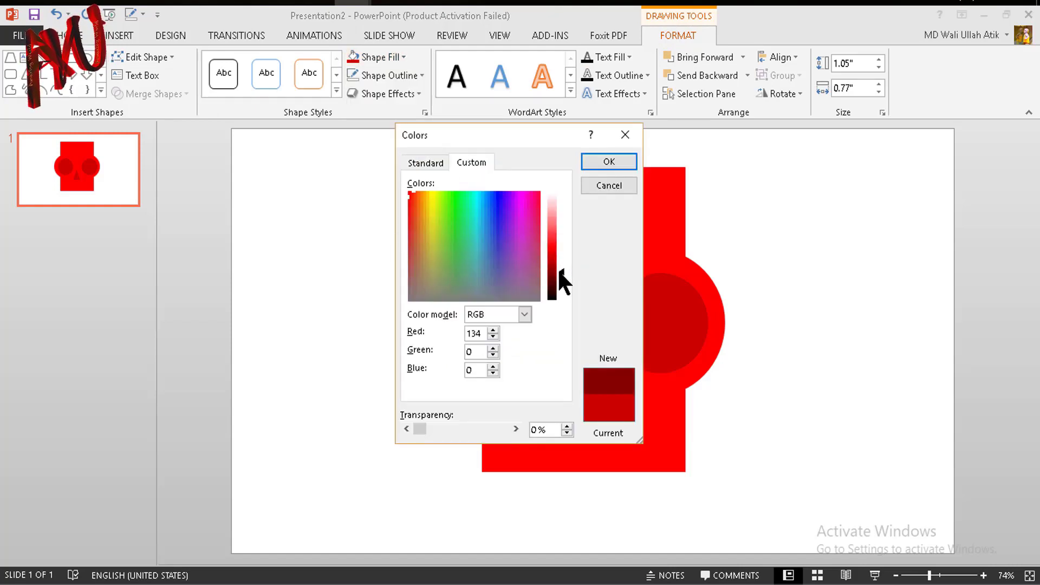
{"action": "left_click", "coordinate": [615, 162]}
{"action": "left_click", "coordinate": [724, 411]}
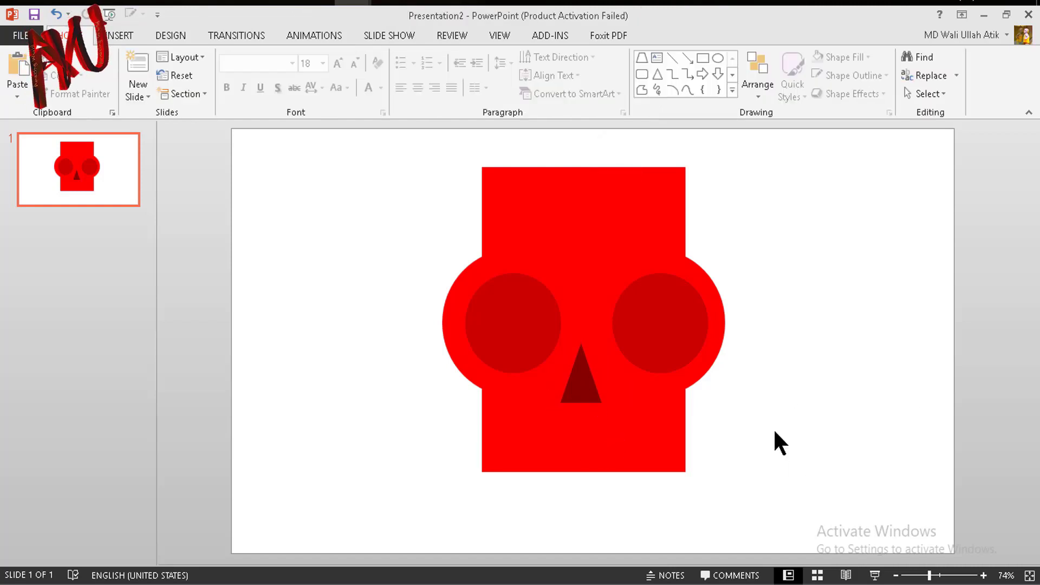
{"action": "left_click", "coordinate": [119, 35]}
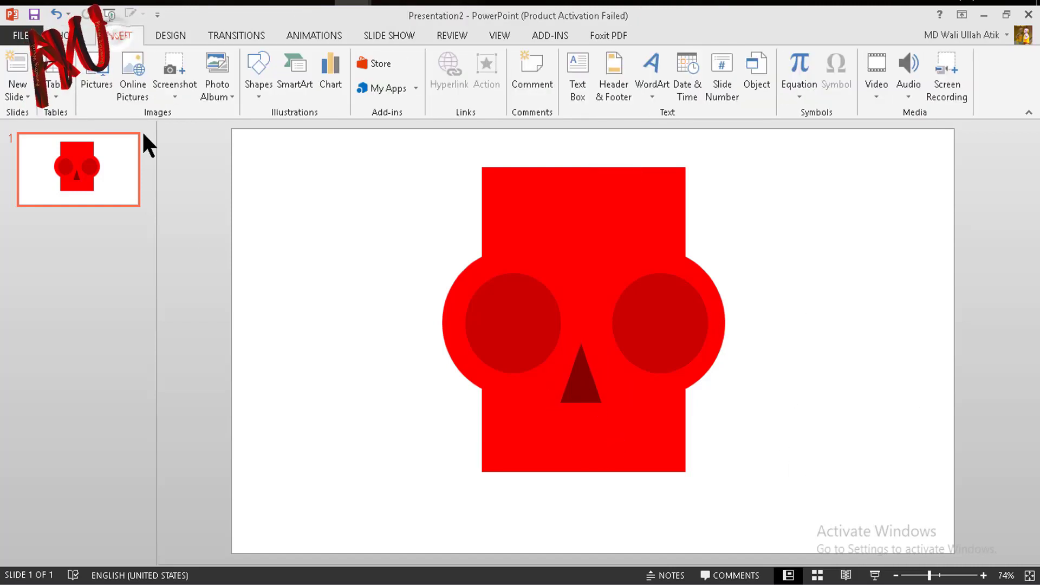
Open the Shapes gallery on the Insert tab.
{"action": "left_click", "coordinate": [262, 91]}
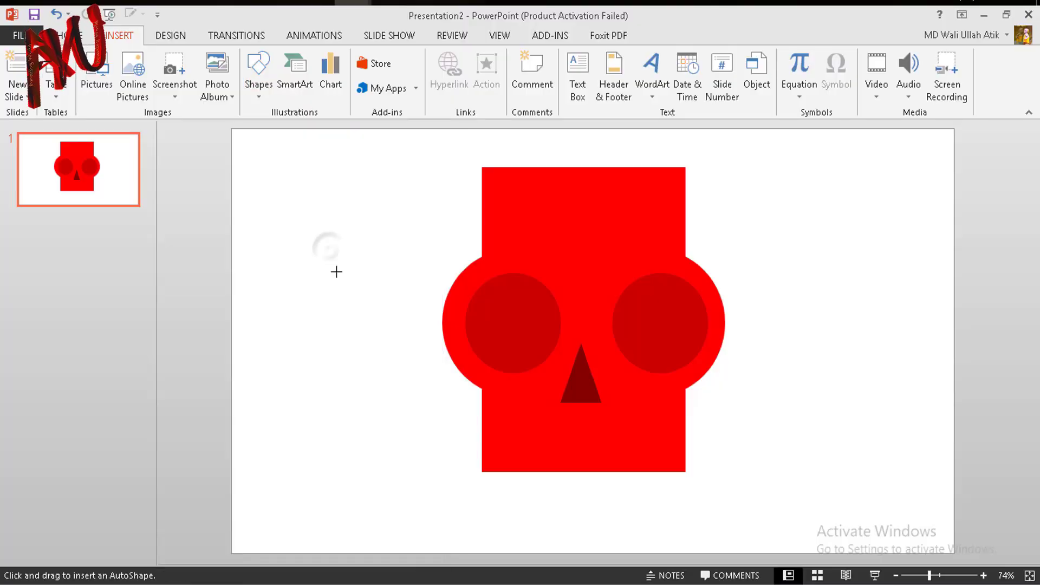
Draw a pointed tip left of the skull with a rectangle copy beneath it.
{"action": "mouse_move", "coordinate": [278, 233]}
{"action": "left_mouse_down"}
{"action": "mouse_move", "coordinate": [364, 381]}
{"action": "mouse_move", "coordinate": [398, 373]}
{"action": "left_mouse_up"}
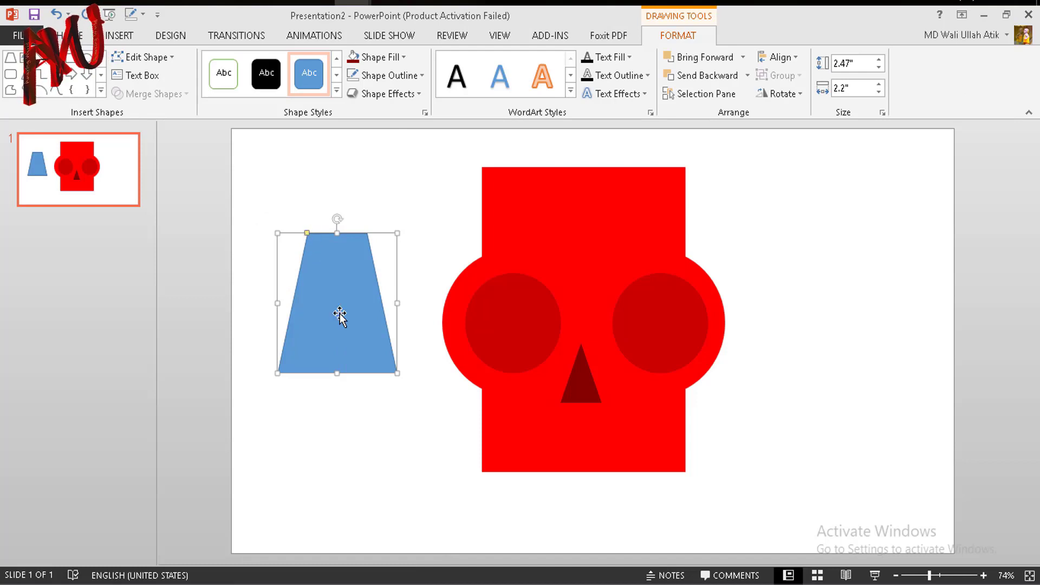
{"action": "left_click_drag", "start_coordinate": [306, 234], "coordinate": [332, 234]}
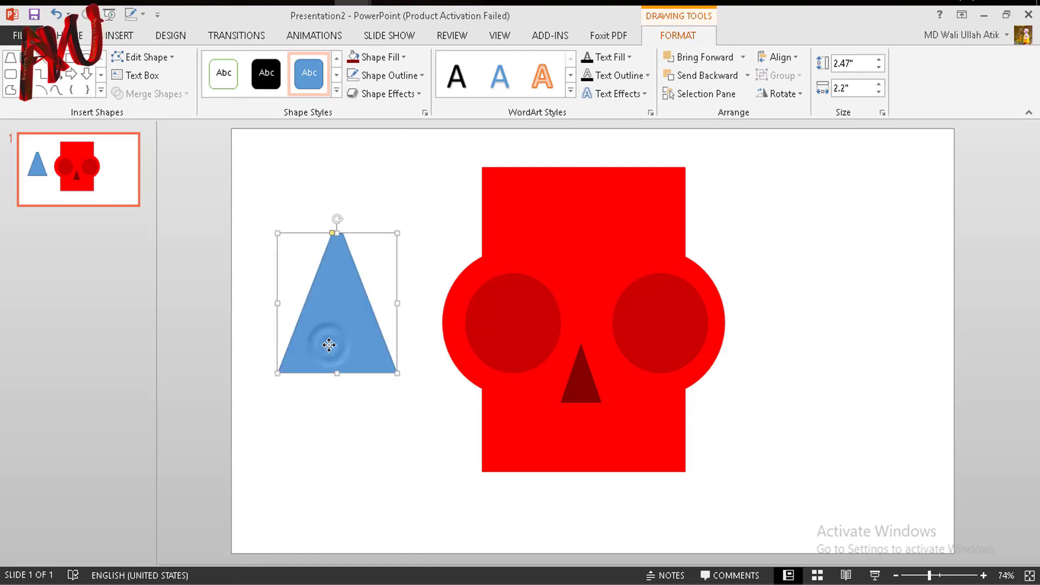
{"action": "left_click_drag", "start_coordinate": [329, 343], "coordinate": [350, 461]}
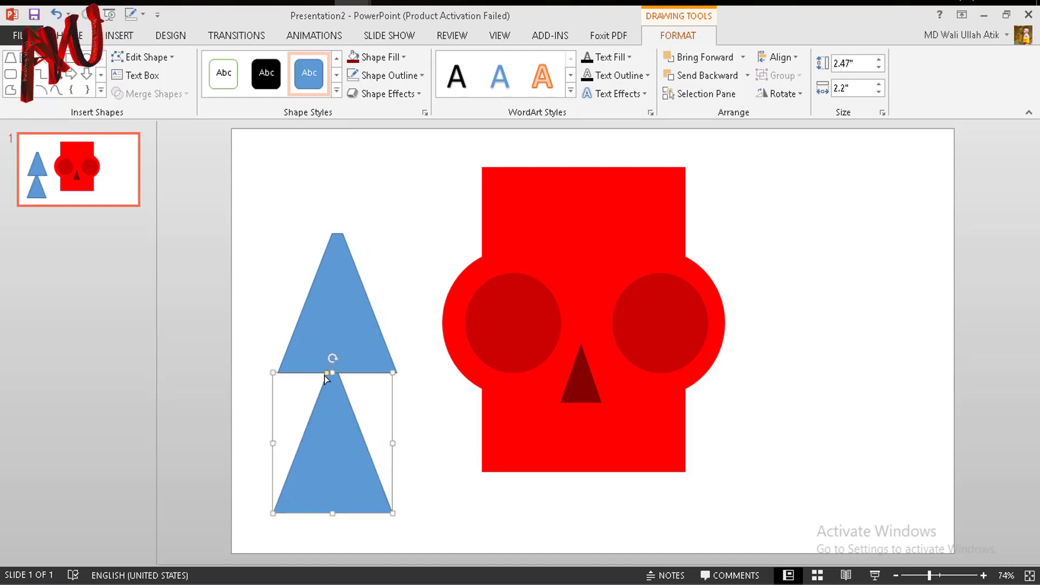
{"action": "left_click_drag", "start_coordinate": [327, 374], "coordinate": [271, 385]}
{"action": "left_click", "coordinate": [371, 285]}
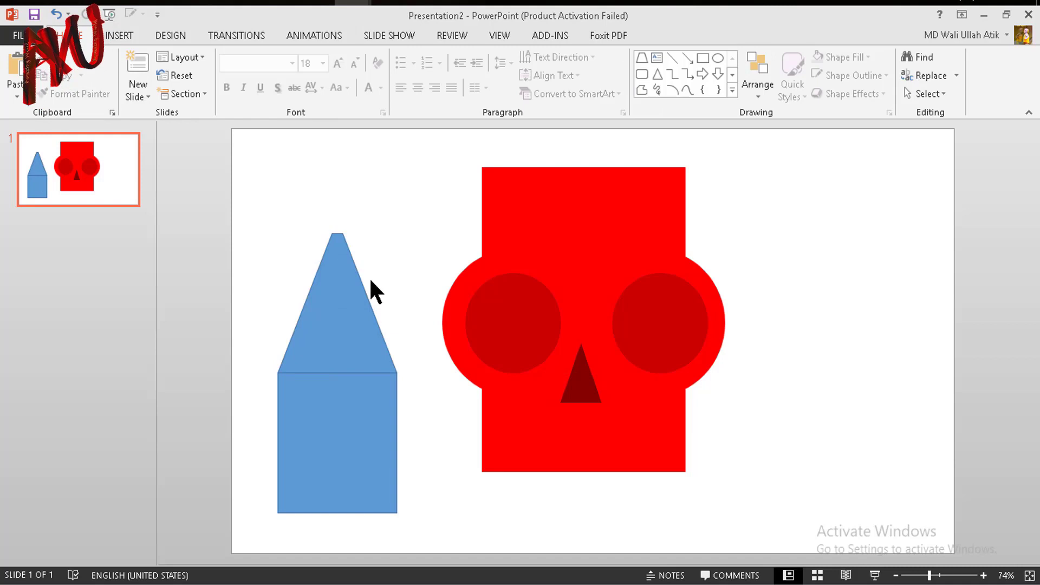
Fill the tip and rectangle dark grey and remove their outlines.
{"action": "left_click", "coordinate": [327, 305]}
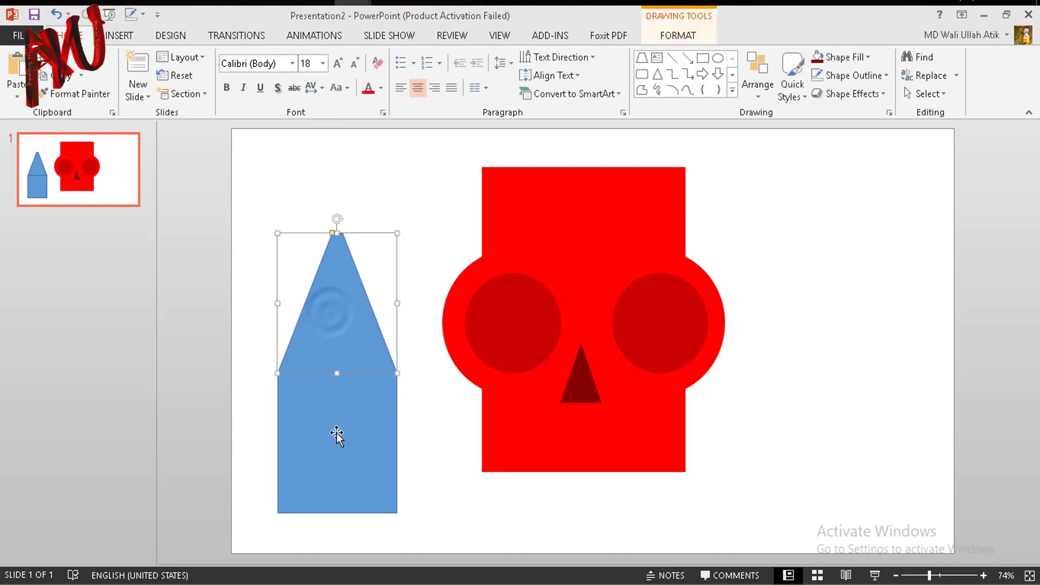
{"action": "left_click", "coordinate": [331, 445], "text": "shift"}
{"action": "left_click", "coordinate": [661, 36]}
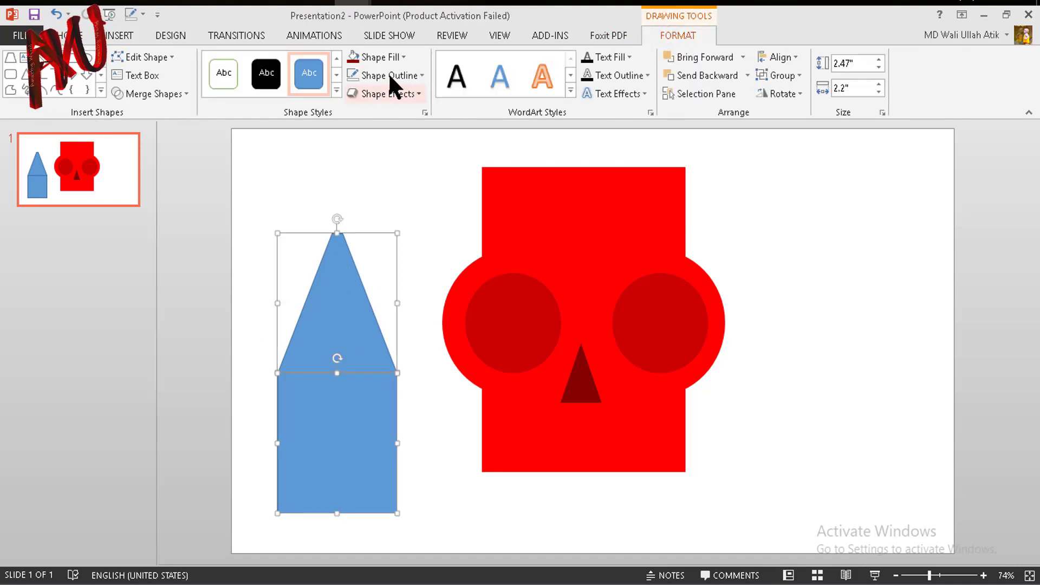
{"action": "left_click", "coordinate": [380, 56]}
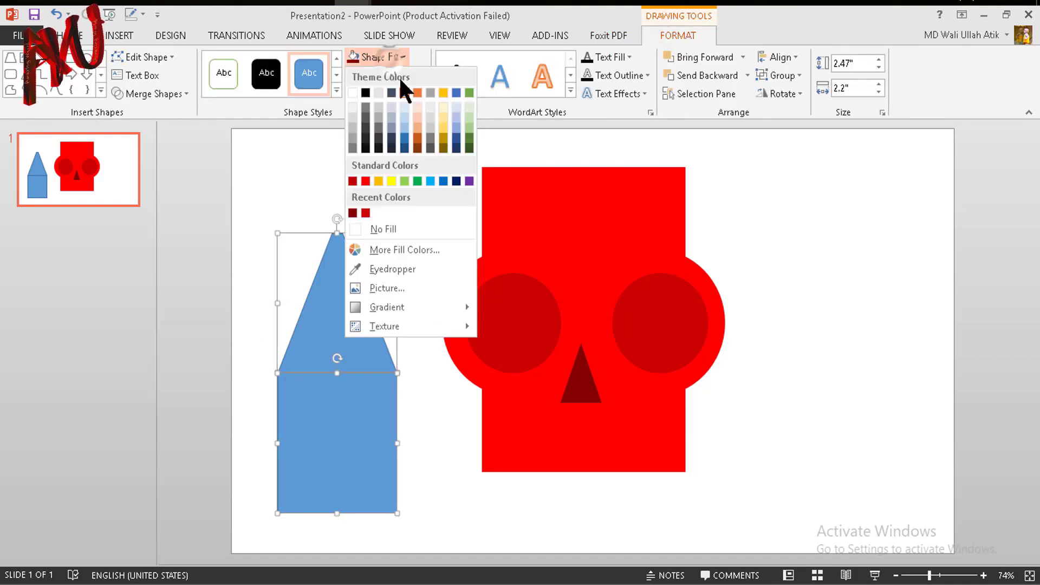
{"action": "left_click", "coordinate": [378, 149]}
{"action": "left_click", "coordinate": [252, 234]}
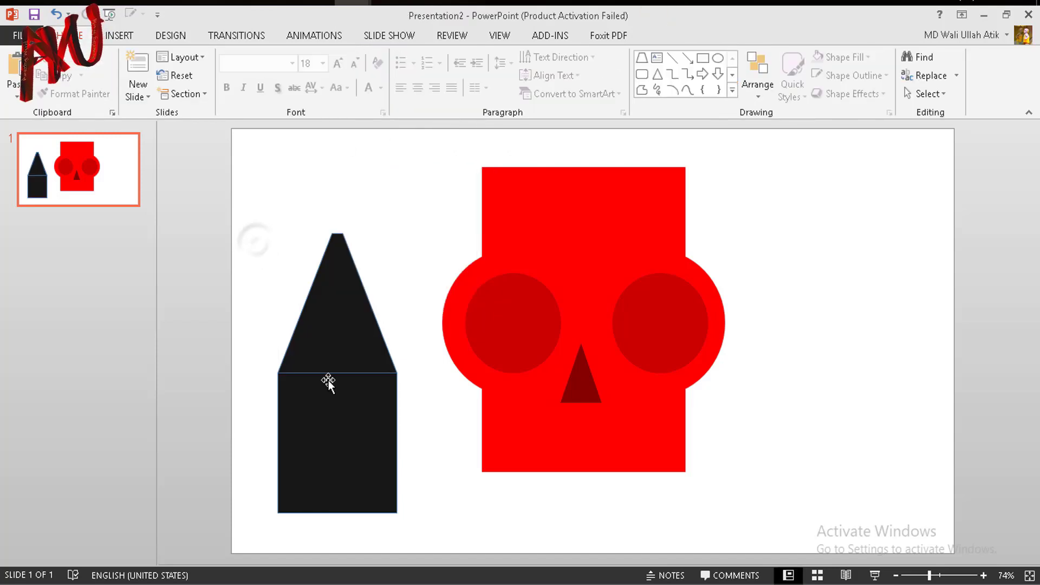
{"action": "left_click", "coordinate": [328, 340]}
{"action": "left_click", "coordinate": [331, 424], "text": "shift"}
{"action": "left_click", "coordinate": [679, 36]}
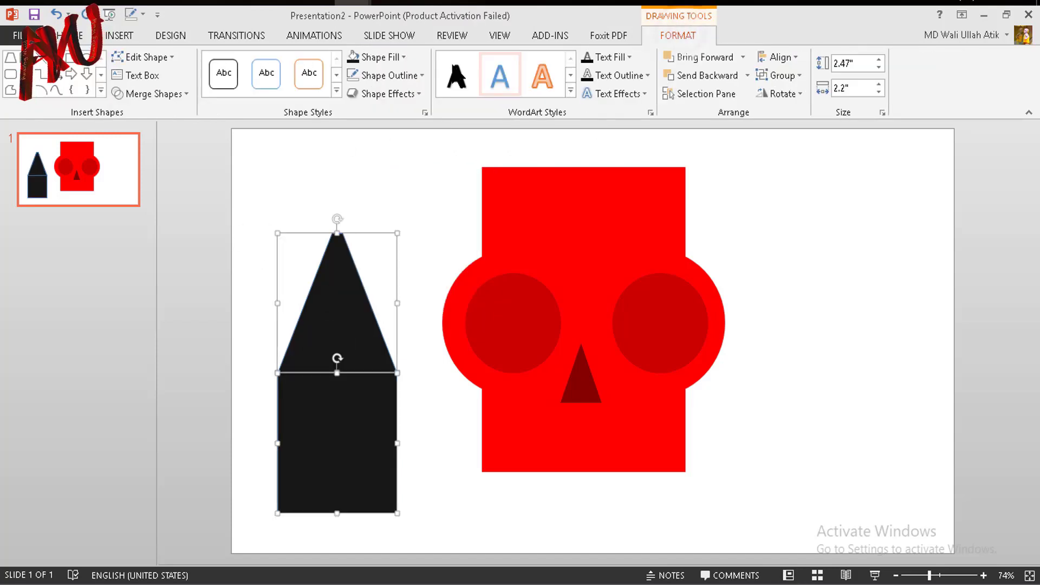
{"action": "left_click", "coordinate": [388, 75]}
{"action": "left_click", "coordinate": [374, 248]}
{"action": "left_click", "coordinate": [367, 243]}
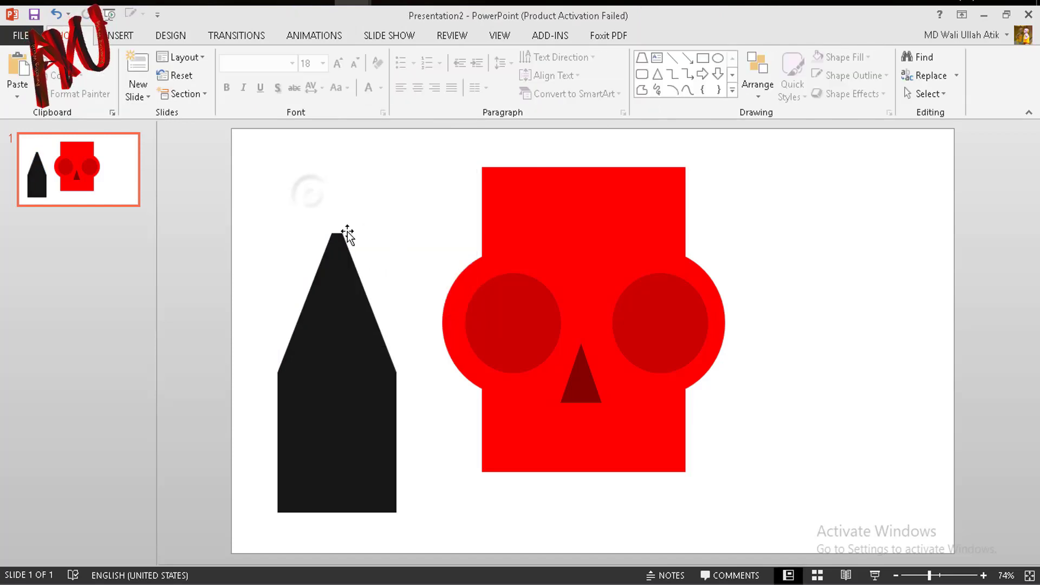
Draw a thin freeform sliver from the pencil tip down its left edge.
{"action": "left_click", "coordinate": [115, 36]}
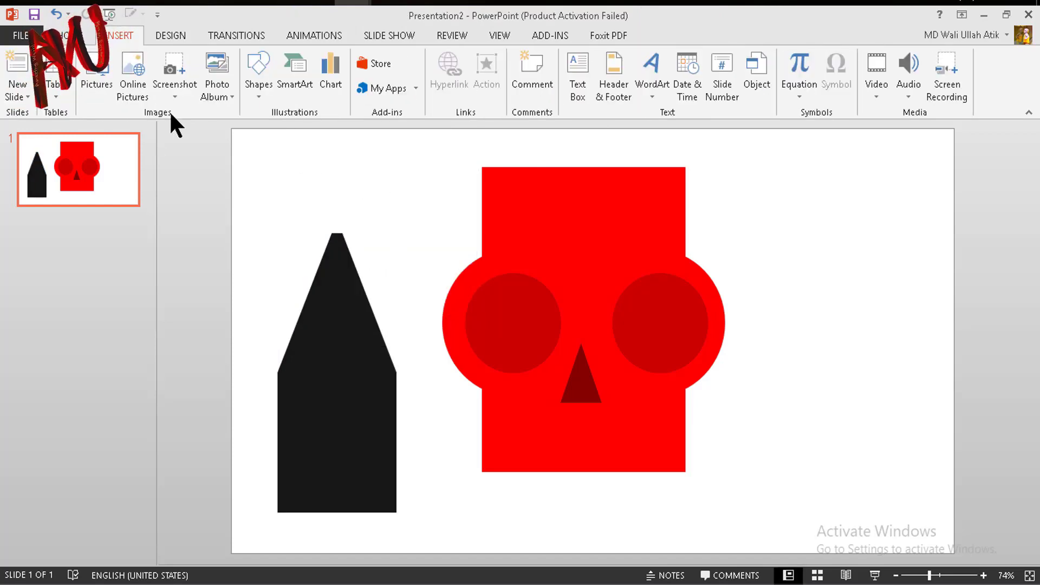
{"action": "left_click", "coordinate": [259, 81]}
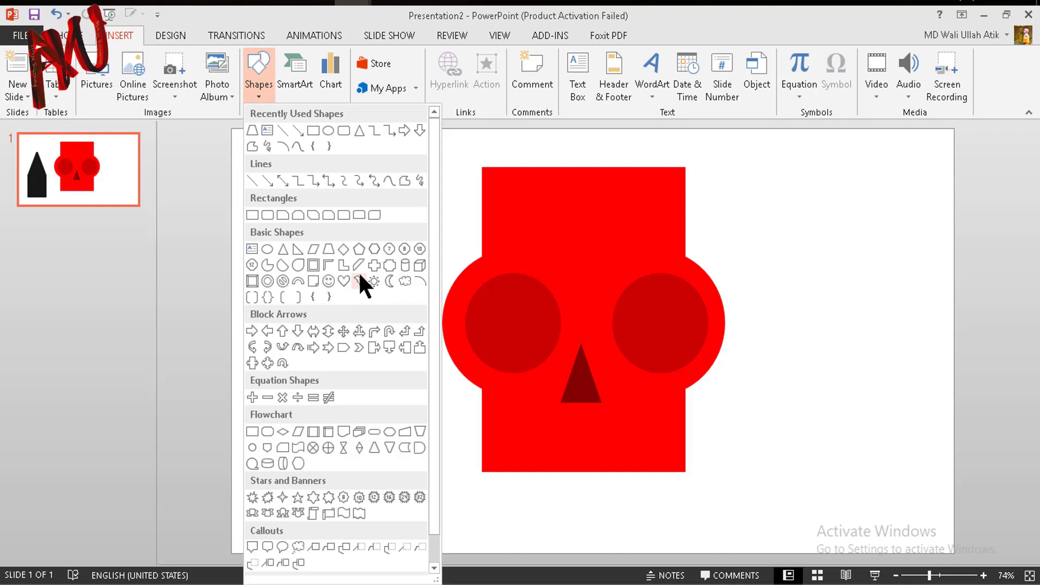
{"action": "left_click", "coordinate": [406, 179]}
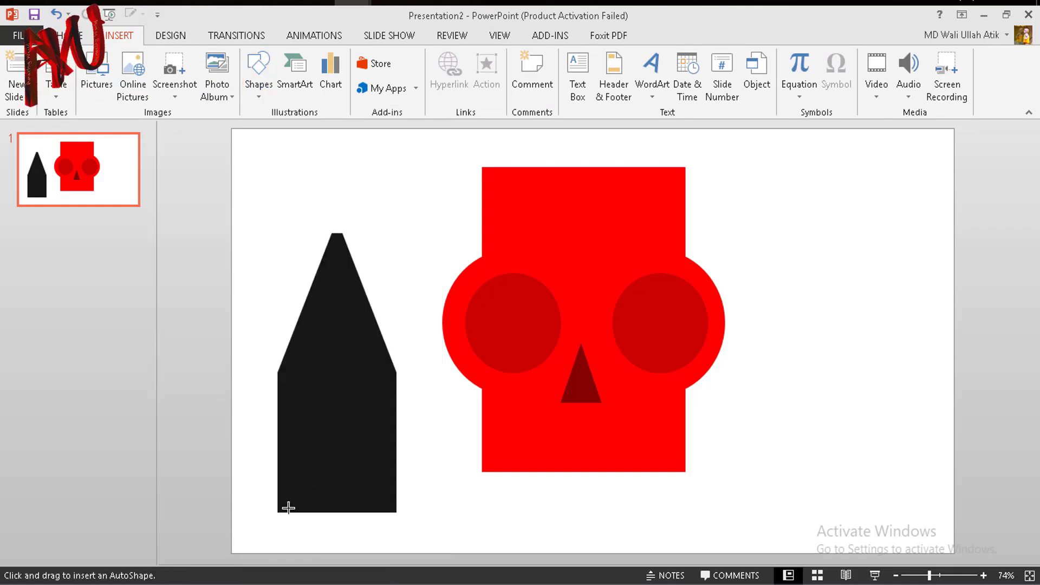
{"action": "left_click_drag", "start_coordinate": [289, 511], "coordinate": [290, 375]}
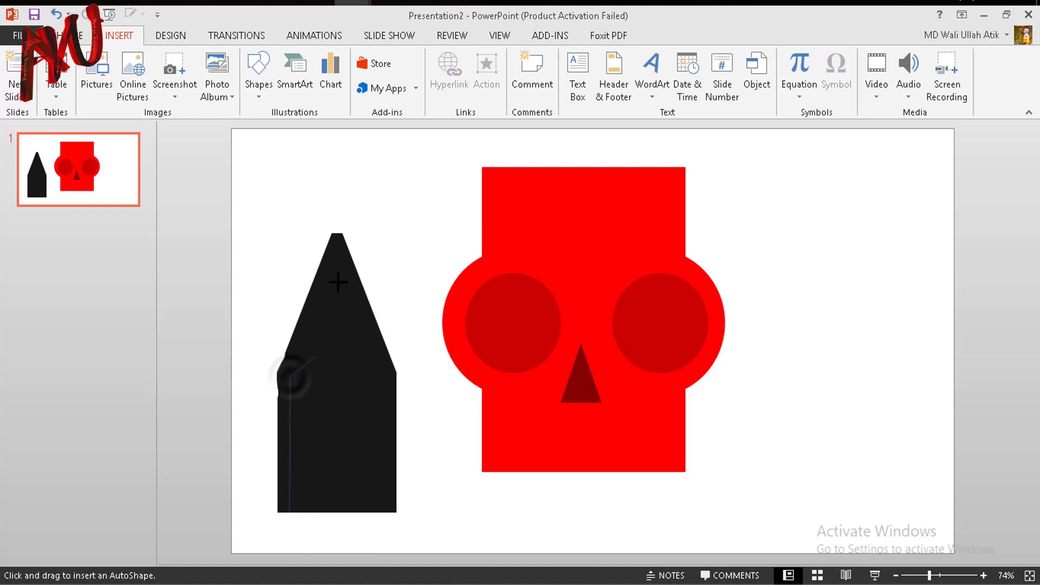
{"action": "left_click", "coordinate": [337, 275]}
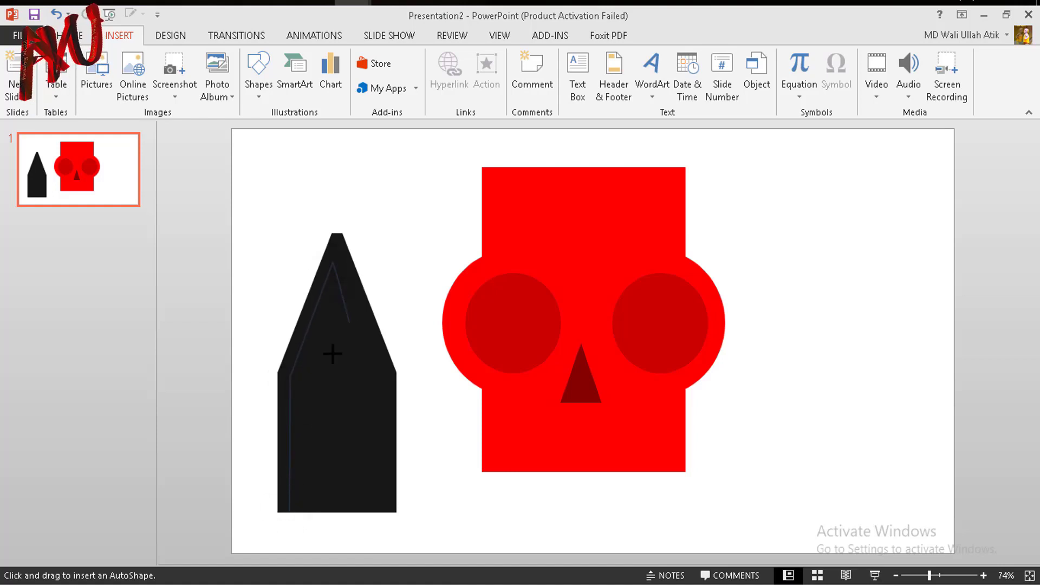
{"action": "left_click", "coordinate": [301, 384]}
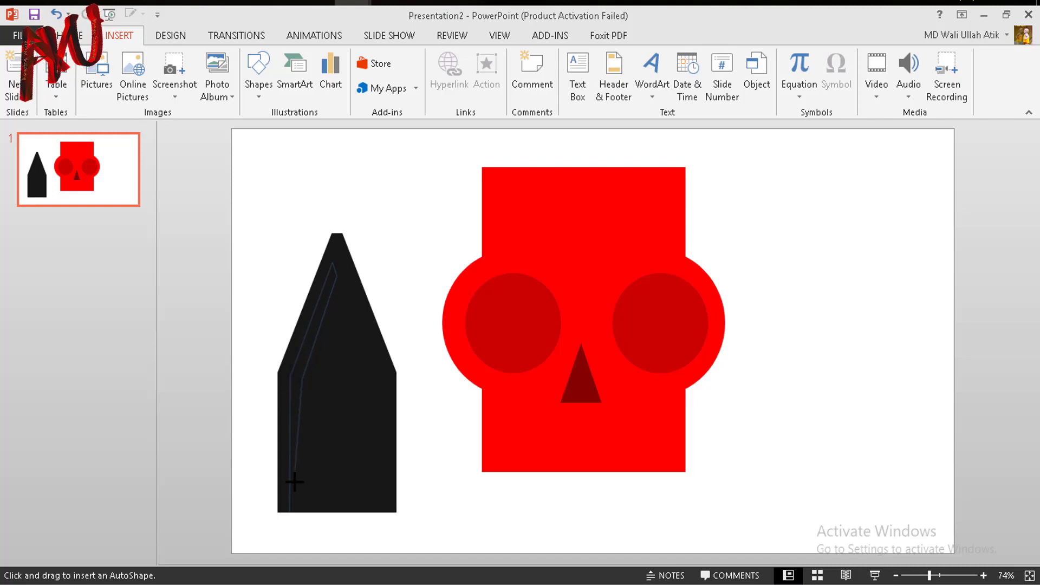
{"action": "left_click", "coordinate": [291, 512]}
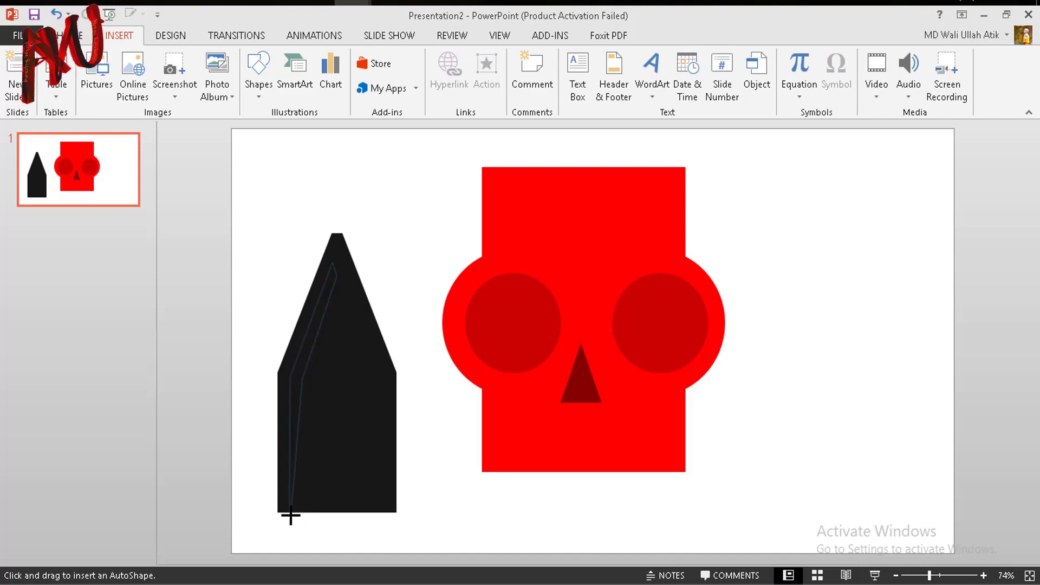
{"action": "left_click", "coordinate": [289, 514]}
Fill the sliver white with no outline.
{"action": "left_click", "coordinate": [290, 514]}
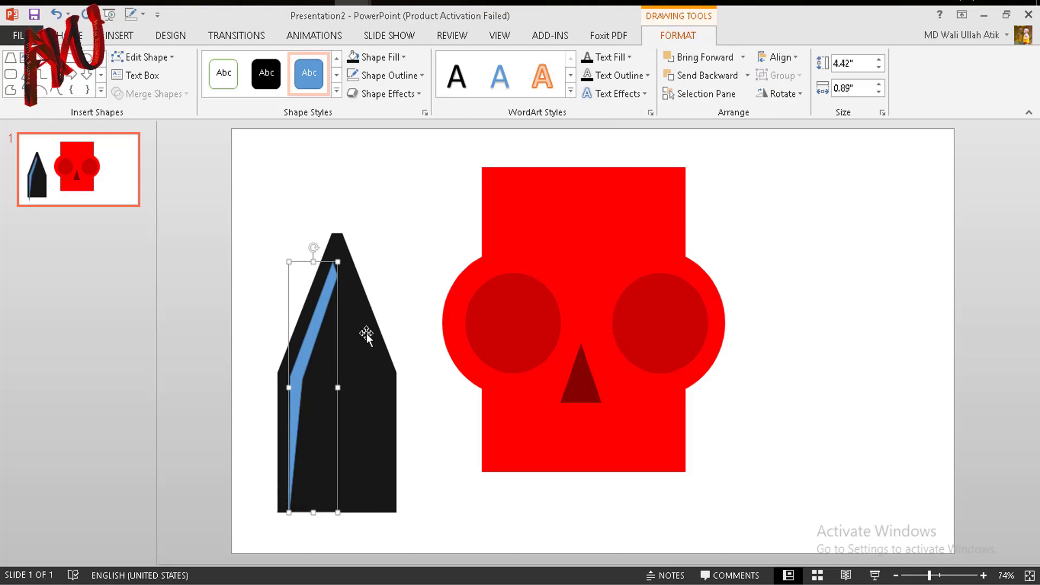
{"action": "left_click", "coordinate": [388, 57]}
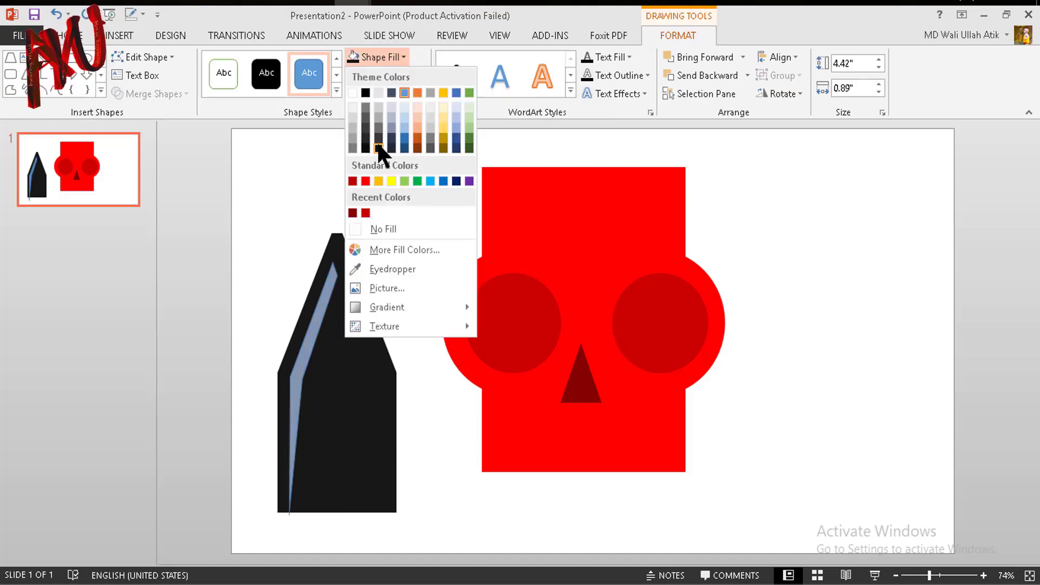
{"action": "left_click", "coordinate": [350, 92]}
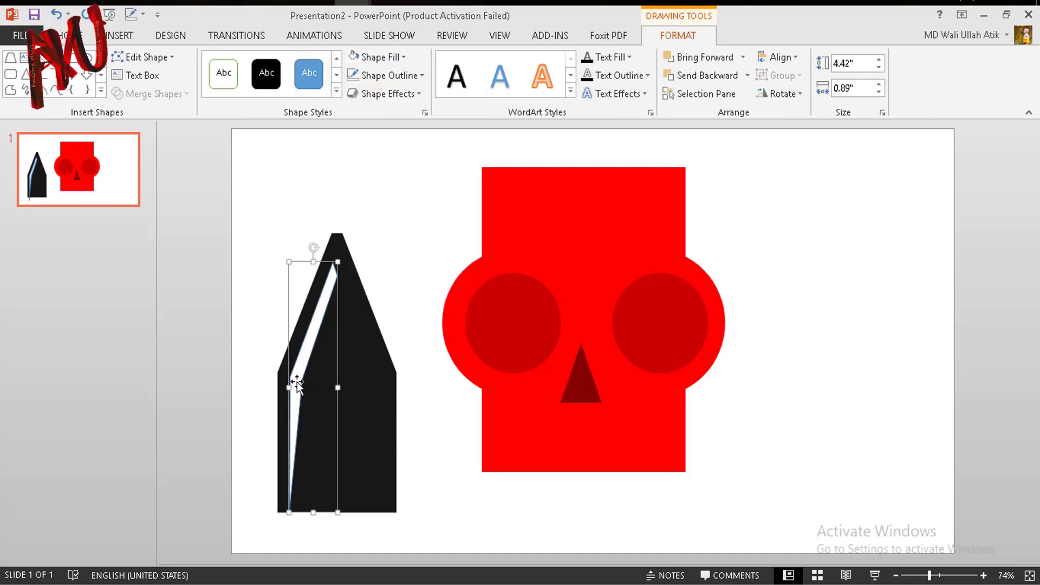
{"action": "left_click", "coordinate": [386, 76]}
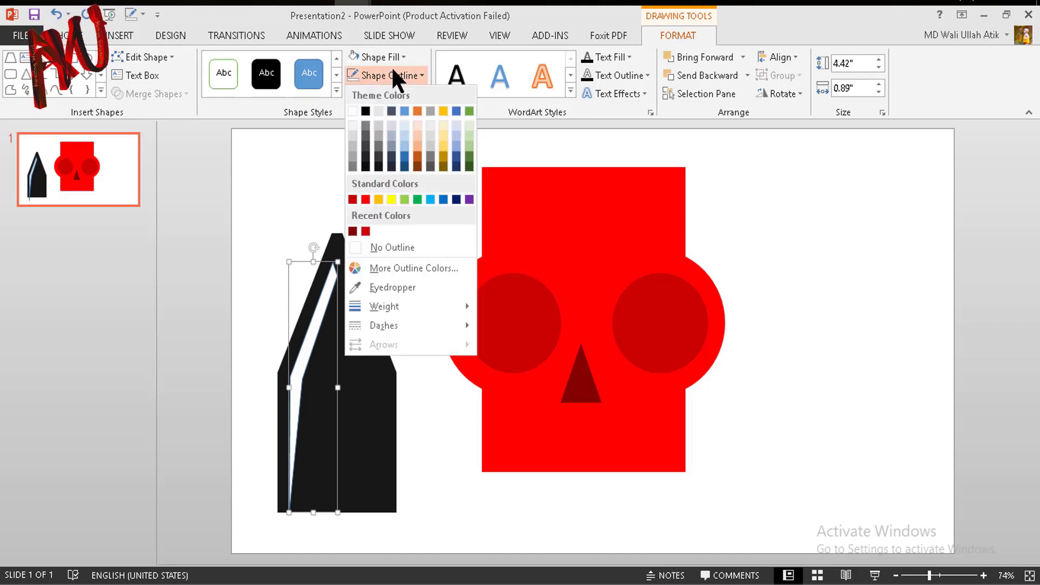
{"action": "left_click", "coordinate": [389, 247]}
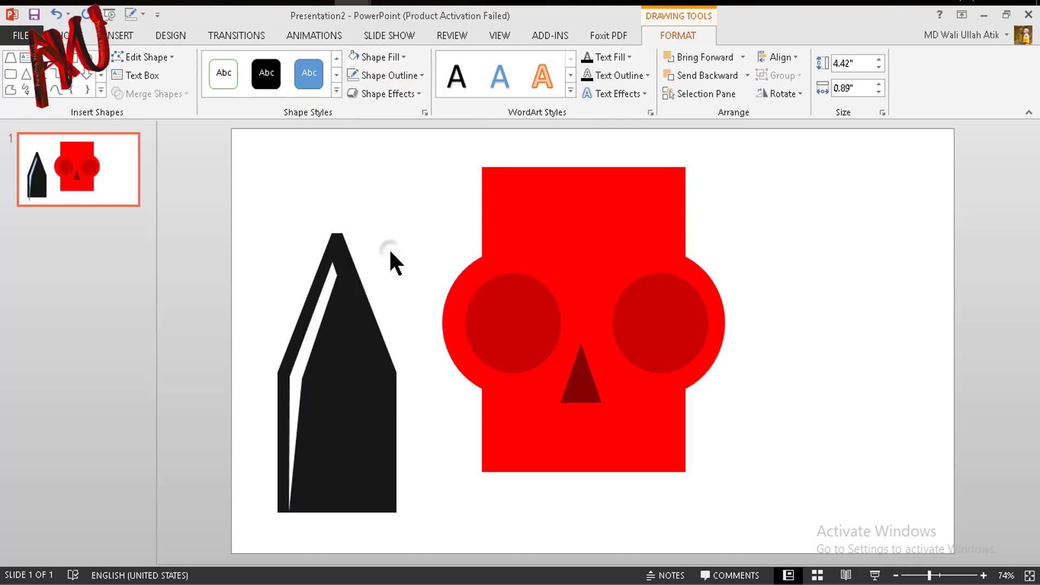
Give the sliver a grey gradient fill and remove the middle gradient stop.
{"action": "left_click", "coordinate": [390, 59]}
{"action": "mouse_move", "coordinate": [397, 304]}
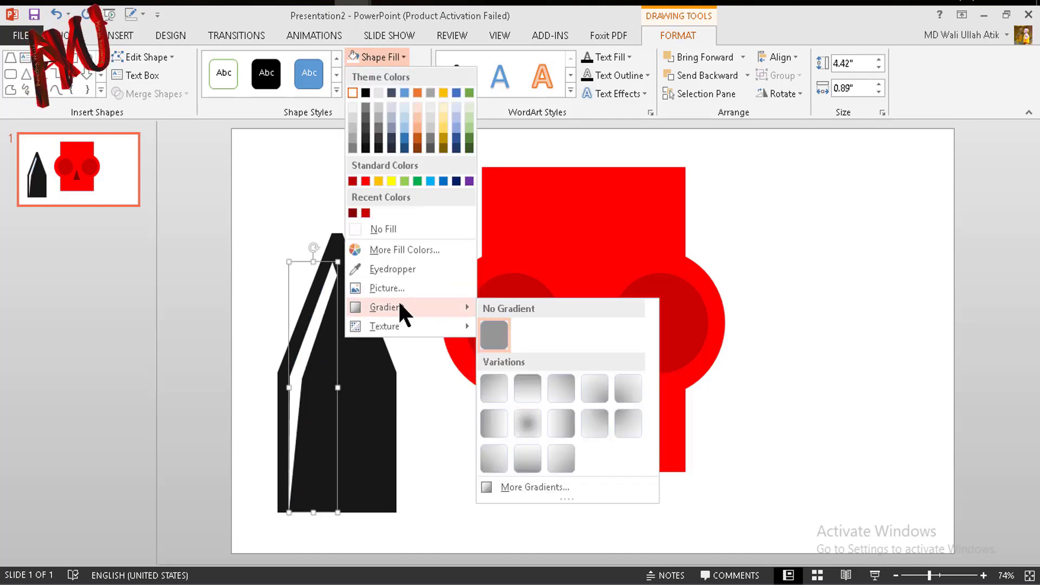
{"action": "left_click", "coordinate": [528, 425]}
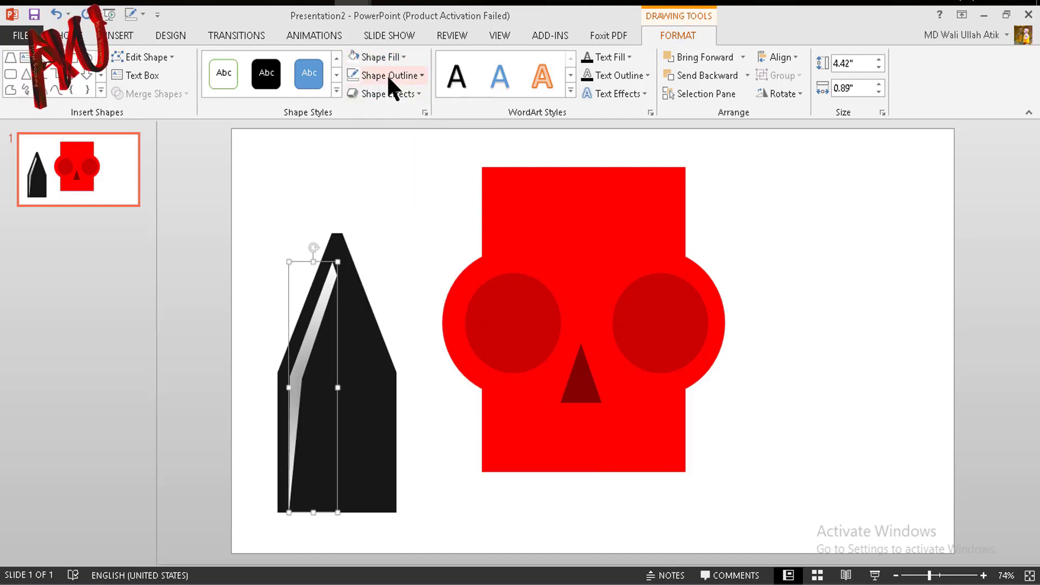
{"action": "left_click", "coordinate": [392, 56]}
{"action": "mouse_move", "coordinate": [386, 310]}
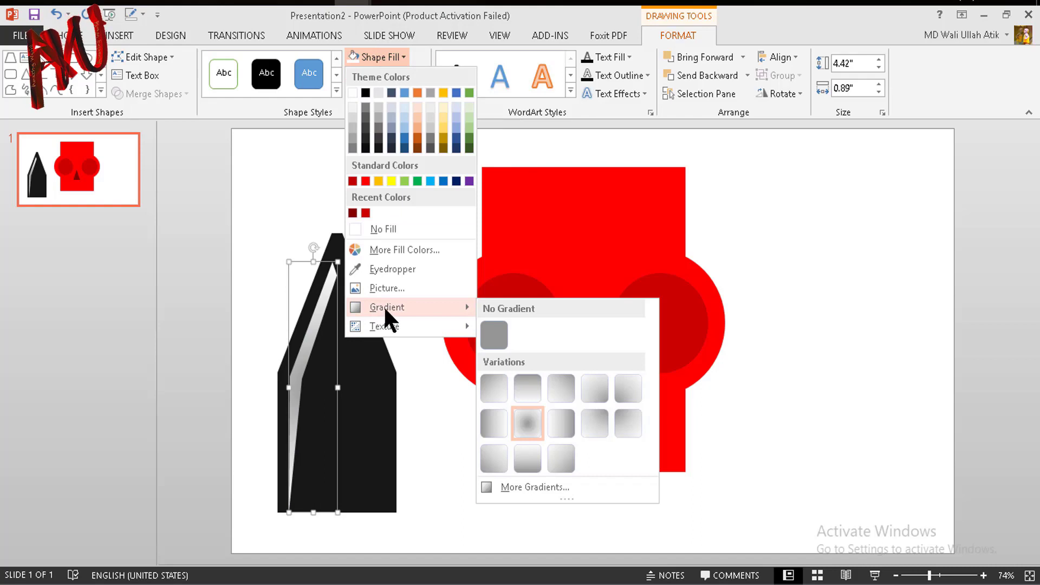
{"action": "left_click", "coordinate": [539, 486]}
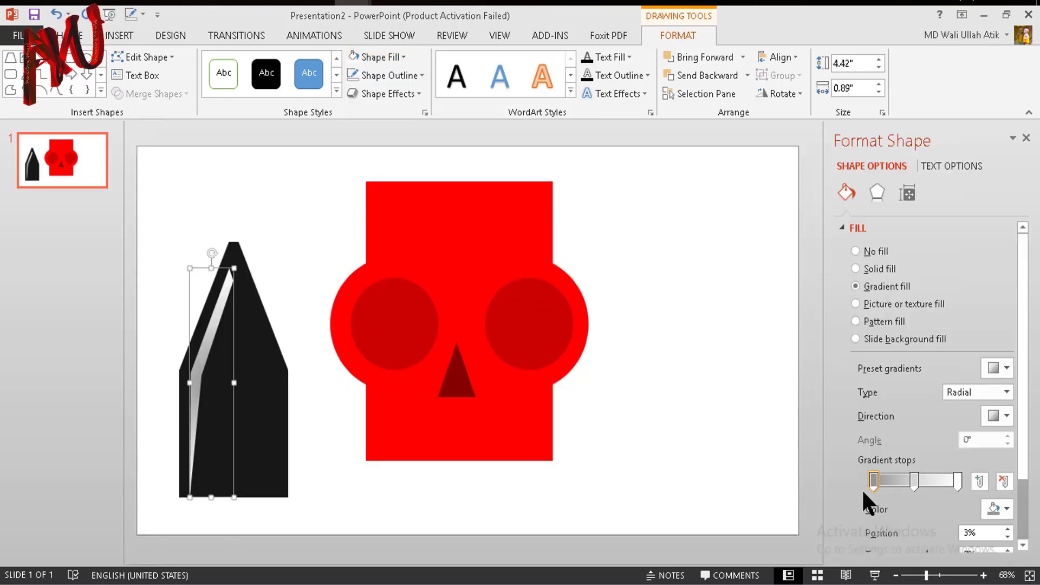
{"action": "left_click_drag", "start_coordinate": [909, 481], "coordinate": [922, 521]}
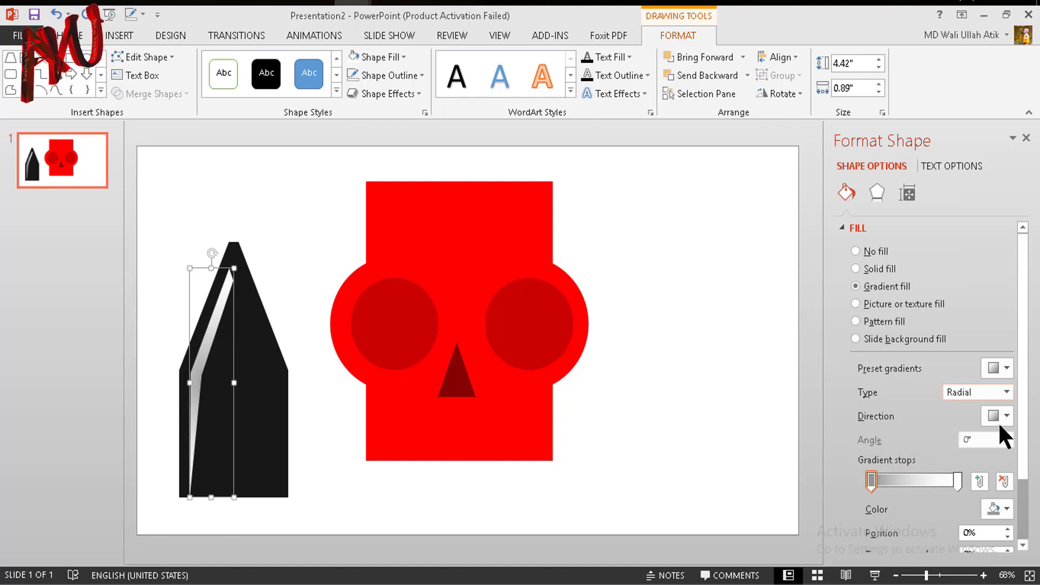
{"action": "left_click", "coordinate": [320, 399]}
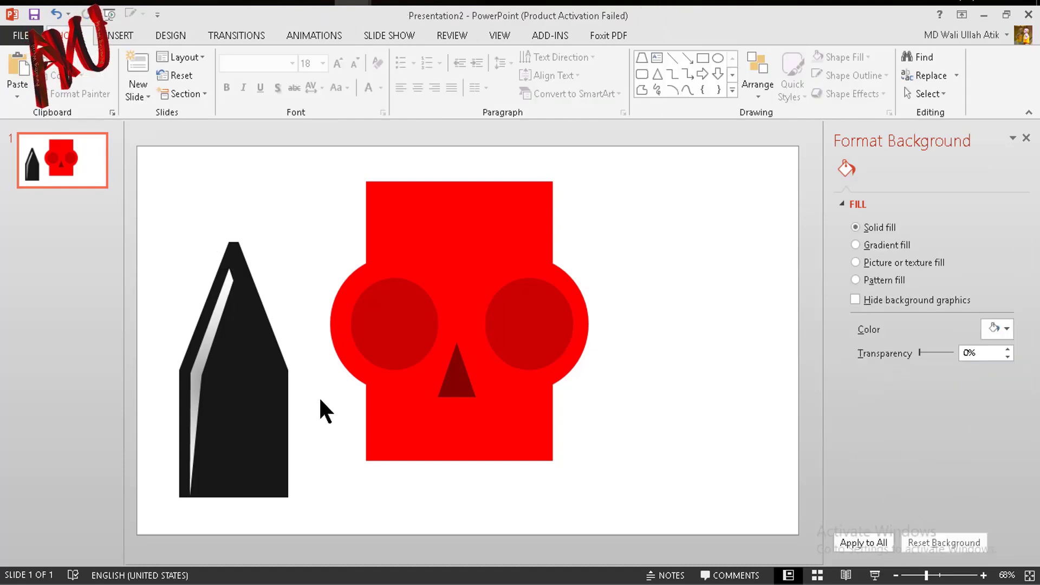
{"action": "left_click", "coordinate": [236, 350]}
Group the three pencil-tip pieces and move the nib onto the skull's lower-left.
{"action": "left_click", "coordinate": [235, 395], "text": "shift"}
{"action": "left_click", "coordinate": [218, 341], "text": "shift"}
{"action": "key", "text": "ctrl+g"}
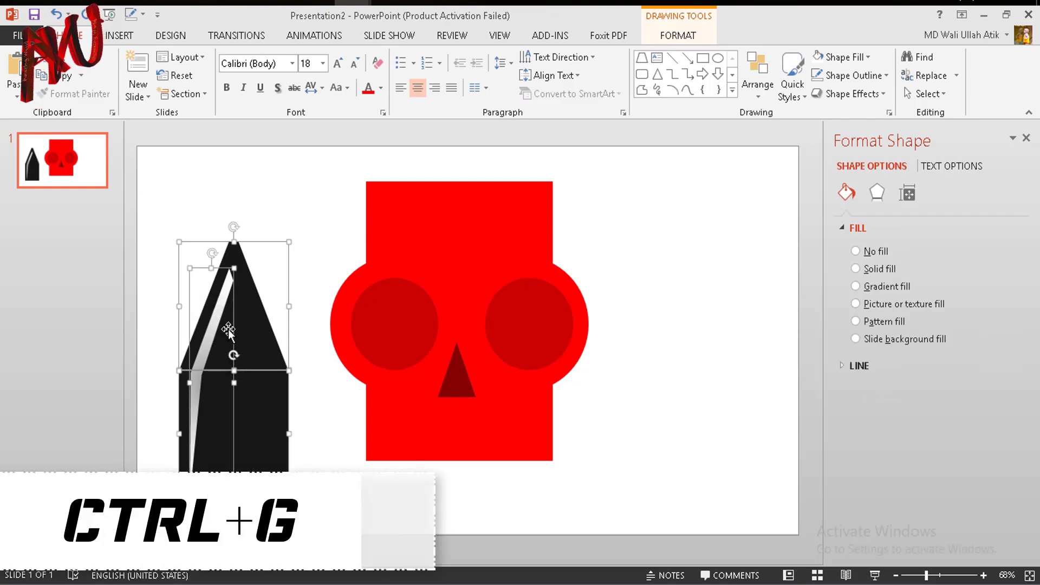
{"action": "key", "text": "ctrl+g"}
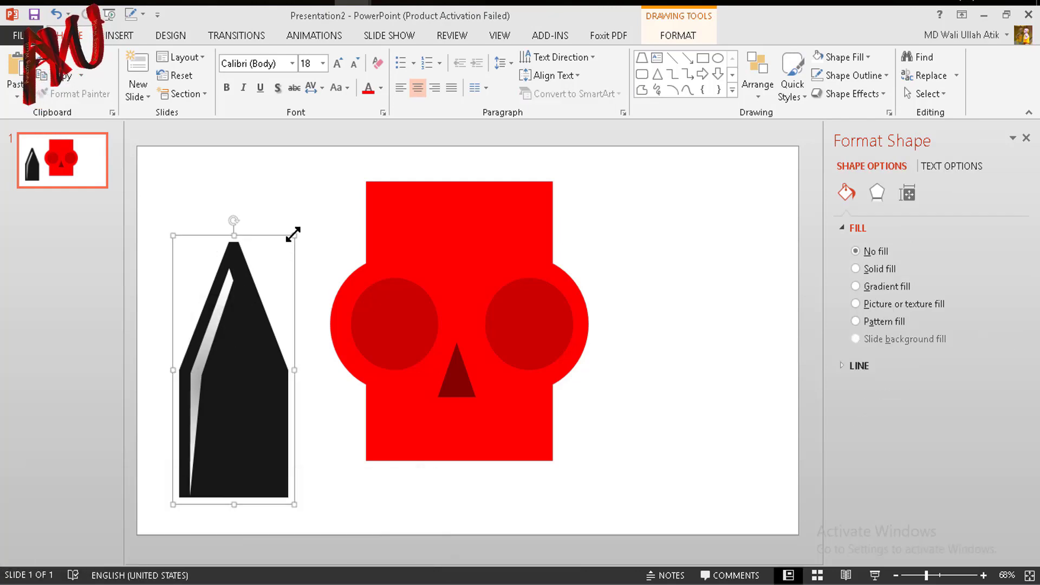
{"action": "left_click", "coordinate": [228, 386]}
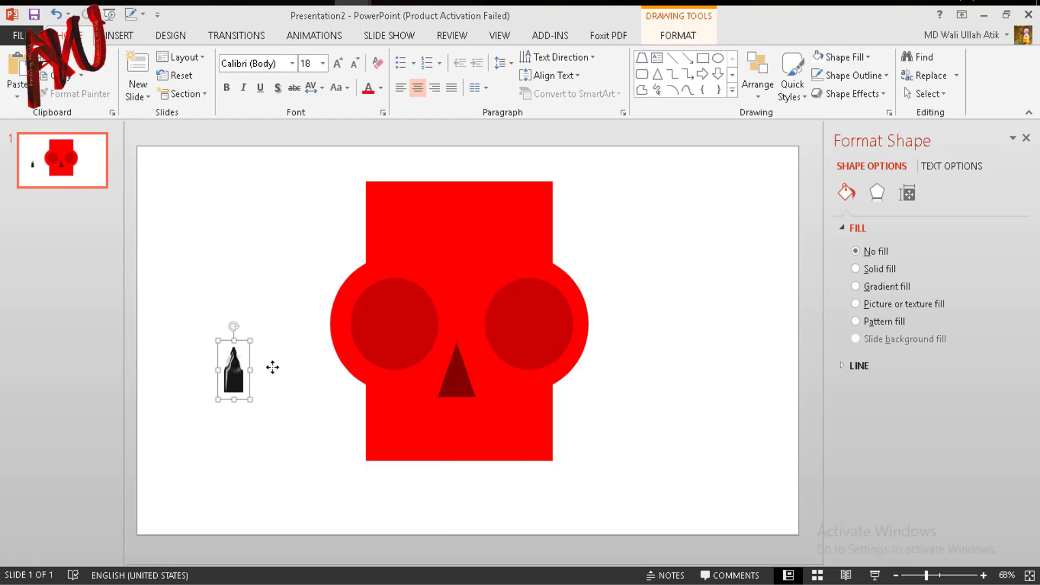
{"action": "left_click_drag", "start_coordinate": [242, 381], "coordinate": [390, 428]}
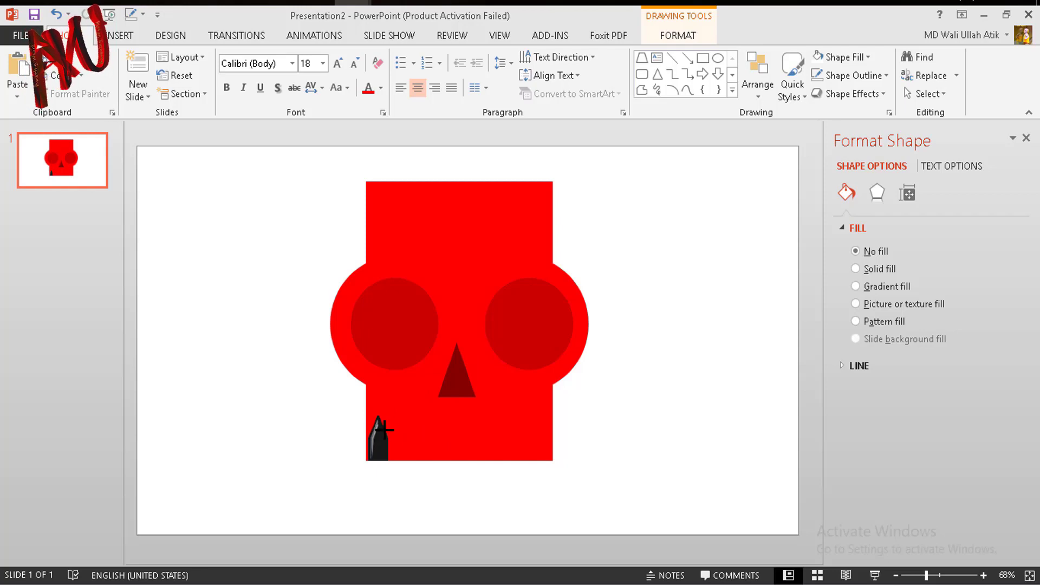
Copy the tooth to its right repeatedly to form a row along the jaw.
{"action": "left_click", "coordinate": [738, 428]}
{"action": "left_click", "coordinate": [401, 454]}
{"action": "left_click", "coordinate": [389, 457]}
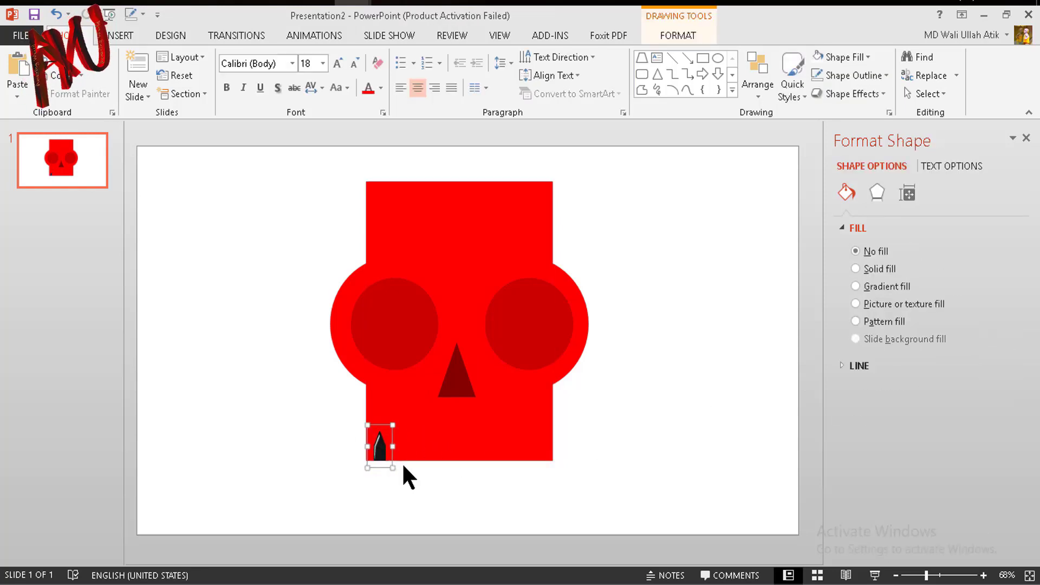
{"action": "left_click_drag", "start_coordinate": [380, 453], "coordinate": [399, 451]}
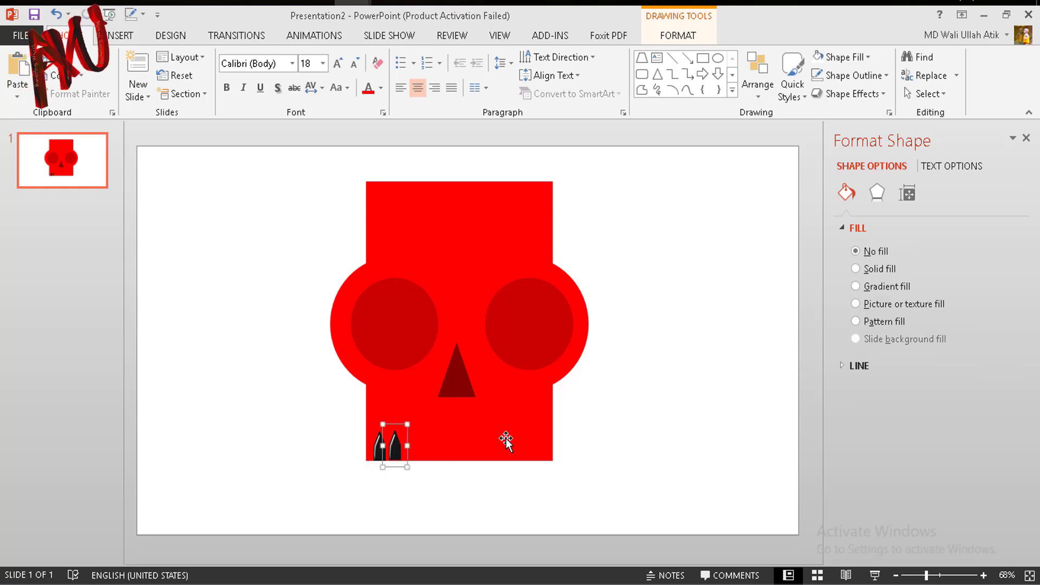
{"action": "key", "text": "ctrl+d"}
{"action": "key", "text": "ctrl+d"}
{"action": "key", "text": "ctrl+d"}
{"action": "key", "text": "ctrl+d"}
{"action": "key", "text": "ctrl+d"}
{"action": "key", "text": "ctrl+d"}
{"action": "key", "text": "ctrl+d"}
{"action": "key", "text": "ctrl+d"}
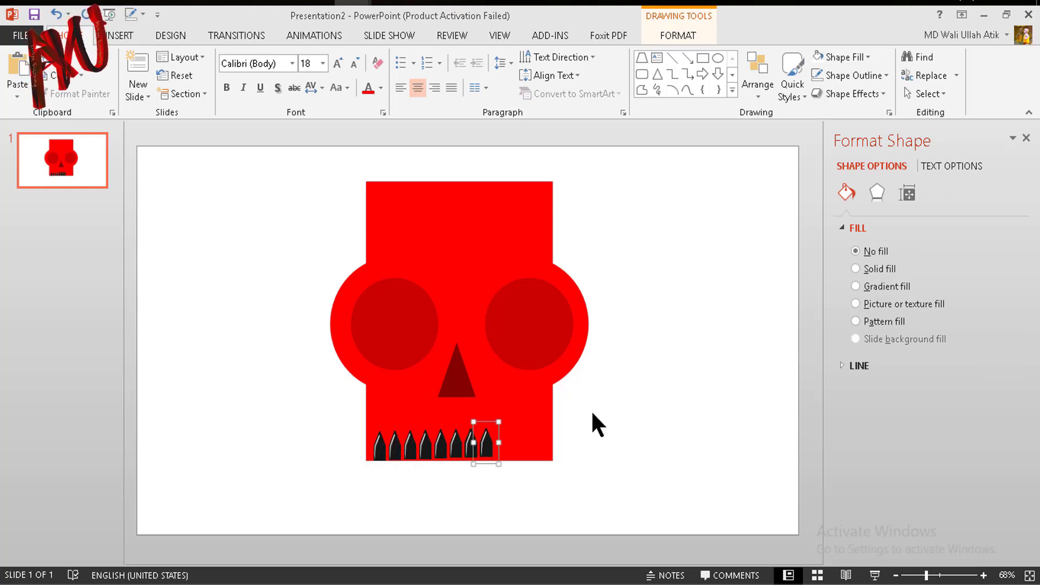
Select all the teeth and group them with Ctrl+G.
{"action": "left_click", "coordinate": [639, 410]}
{"action": "left_click", "coordinate": [529, 448]}
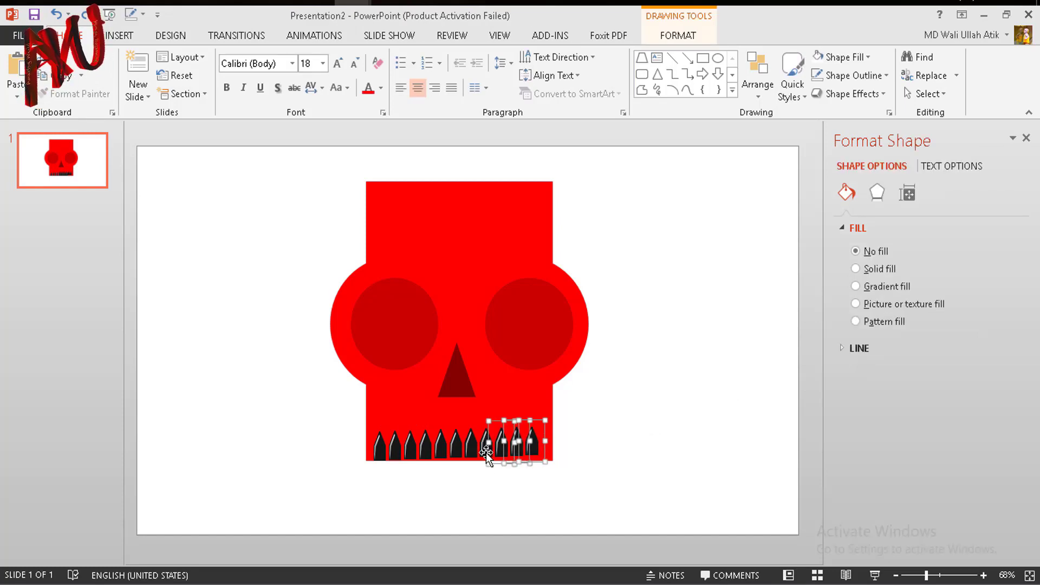
{"action": "left_click", "coordinate": [458, 449], "text": "shift"}
{"action": "left_click", "coordinate": [453, 314], "text": "shift"}
{"action": "left_click", "coordinate": [453, 314], "text": "shift"}
{"action": "left_click", "coordinate": [444, 451], "text": "shift"}
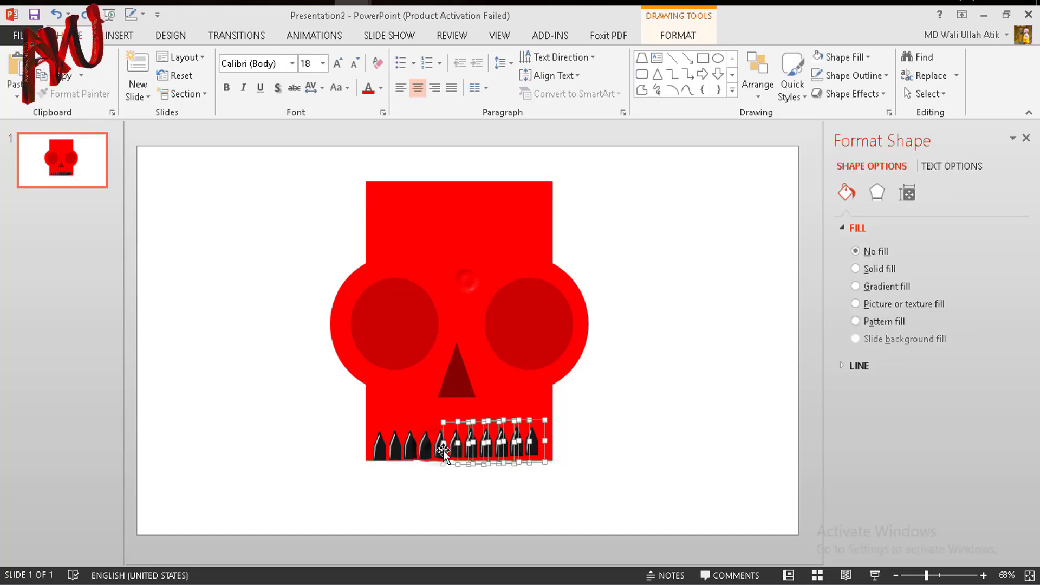
{"action": "left_click", "coordinate": [379, 448], "text": "shift"}
{"action": "key", "text": "ctrl+g"}
Copy the teeth row below the skull and turn it upside down.
{"action": "left_click_drag", "start_coordinate": [496, 433], "coordinate": [484, 478]}
{"action": "left_click", "coordinate": [482, 452]}
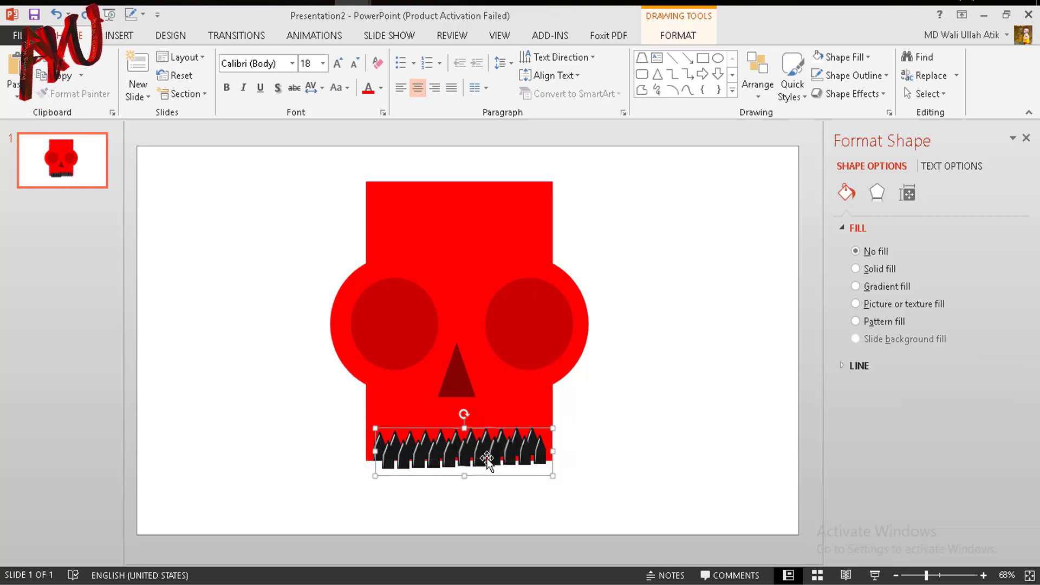
{"action": "left_click_drag", "start_coordinate": [457, 421], "coordinate": [453, 530]}
{"action": "left_click_drag", "start_coordinate": [457, 489], "coordinate": [462, 481]}
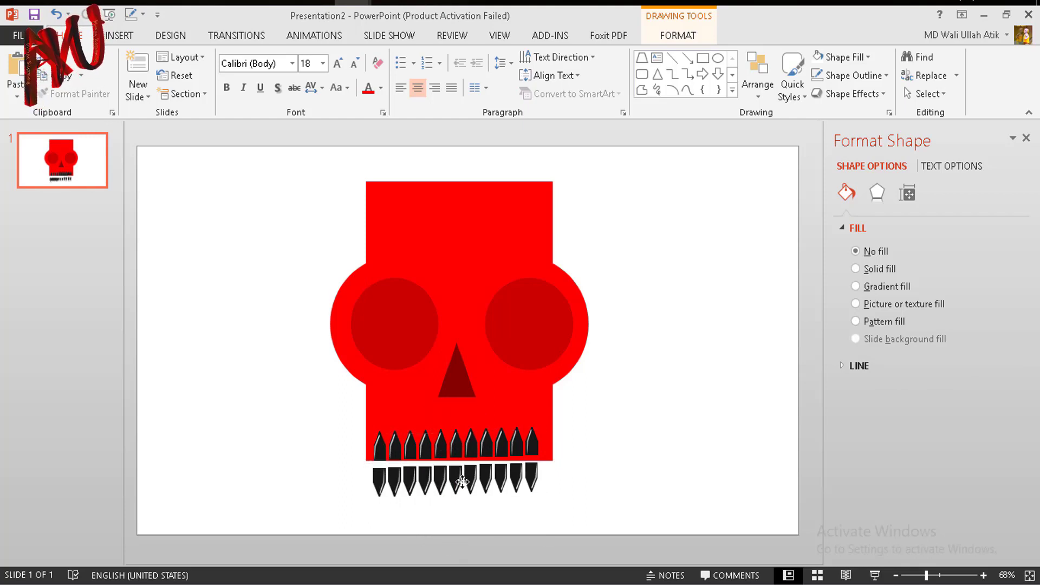
Move both teeth rows up together onto the jaw.
{"action": "left_click", "coordinate": [576, 460]}
{"action": "left_click", "coordinate": [505, 446]}
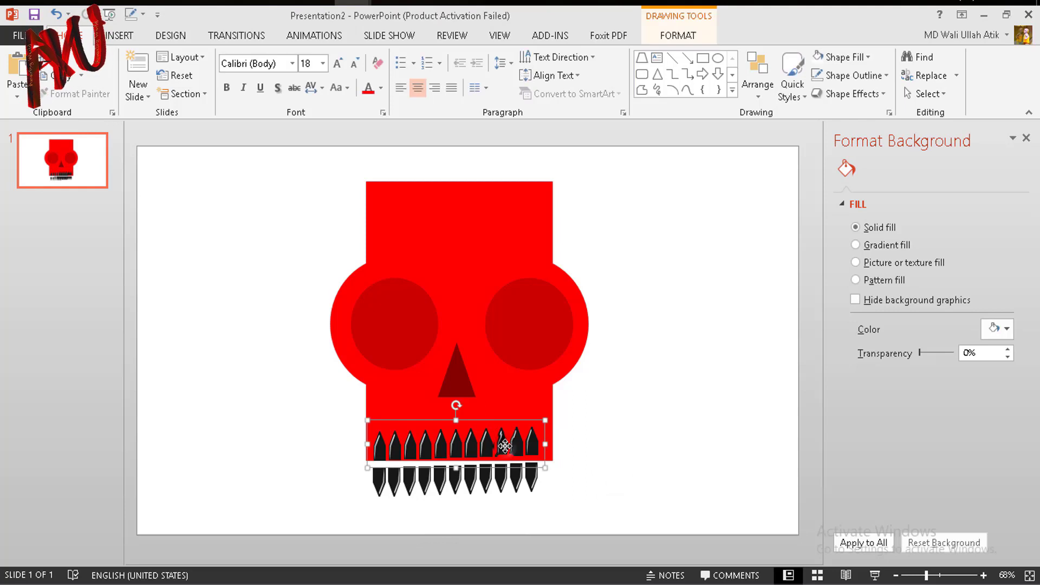
{"action": "left_click", "coordinate": [502, 478], "text": "shift"}
{"action": "left_click_drag", "start_coordinate": [502, 478], "coordinate": [504, 458]}
{"action": "left_click", "coordinate": [623, 451]}
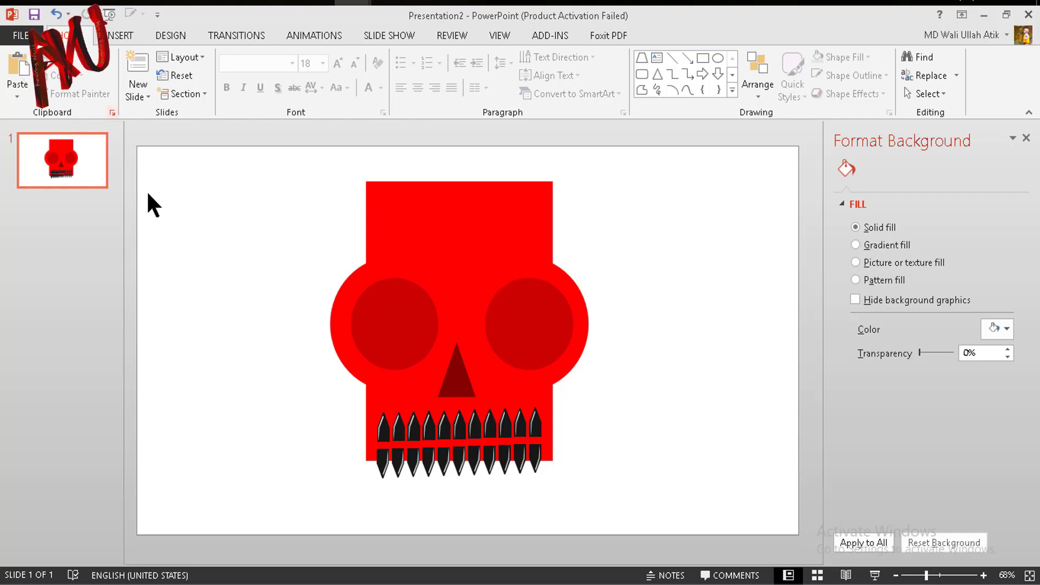
{"action": "left_click", "coordinate": [116, 30]}
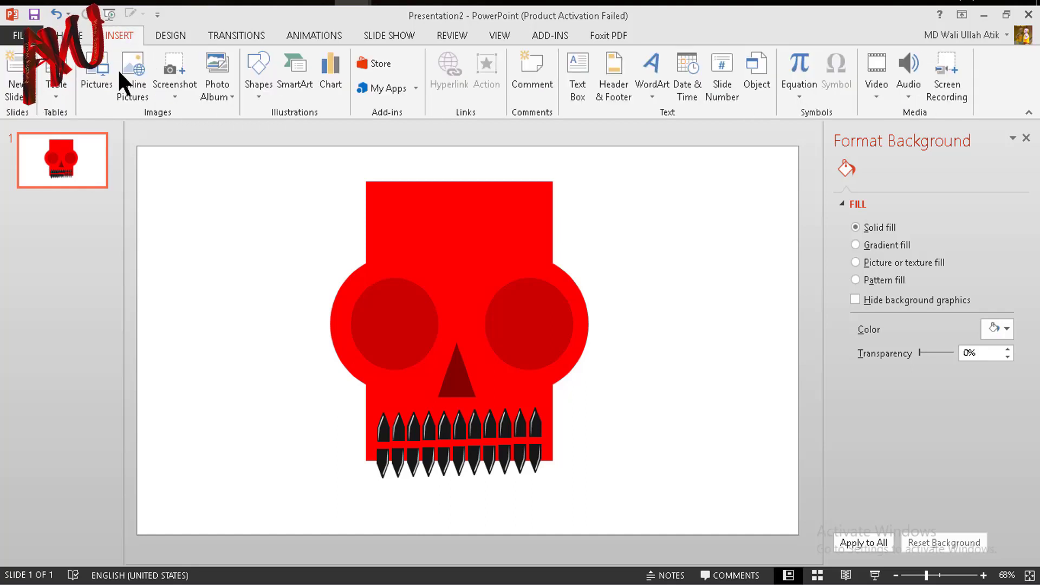
Draw a tall rectangle at the slide's left as the bone shaft.
{"action": "left_click", "coordinate": [255, 92]}
{"action": "left_click", "coordinate": [325, 139]}
{"action": "mouse_move", "coordinate": [201, 188]}
{"action": "left_mouse_down"}
{"action": "mouse_move", "coordinate": [236, 392]}
{"action": "mouse_move", "coordinate": [274, 481]}
{"action": "mouse_move", "coordinate": [249, 507]}
{"action": "left_mouse_up"}
{"action": "left_click_drag", "start_coordinate": [227, 349], "coordinate": [238, 352]}
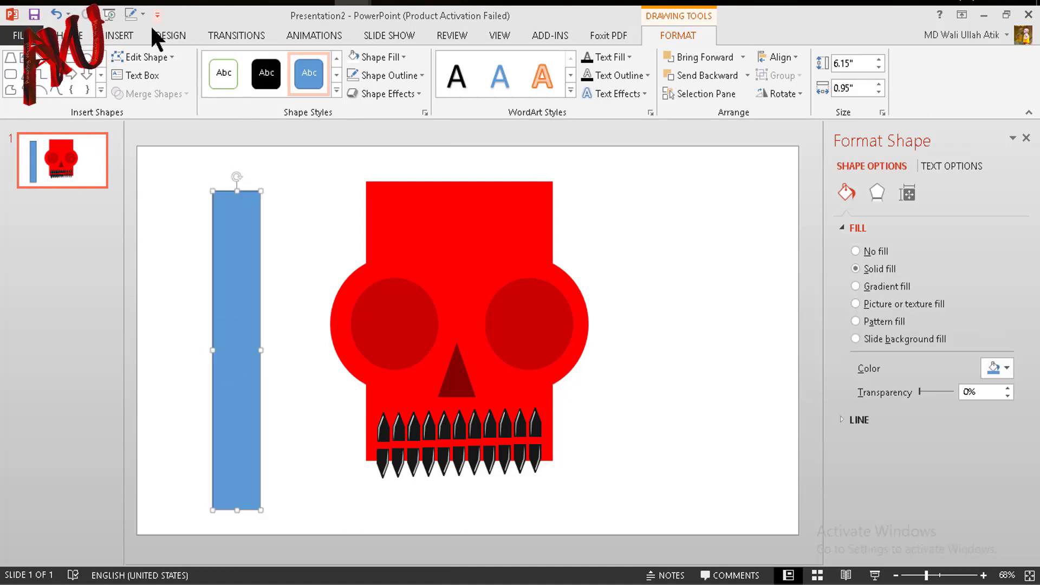
Add paired circles to both rectangle ends and group everything into a bone.
{"action": "left_click", "coordinate": [119, 34]}
{"action": "left_click", "coordinate": [257, 73]}
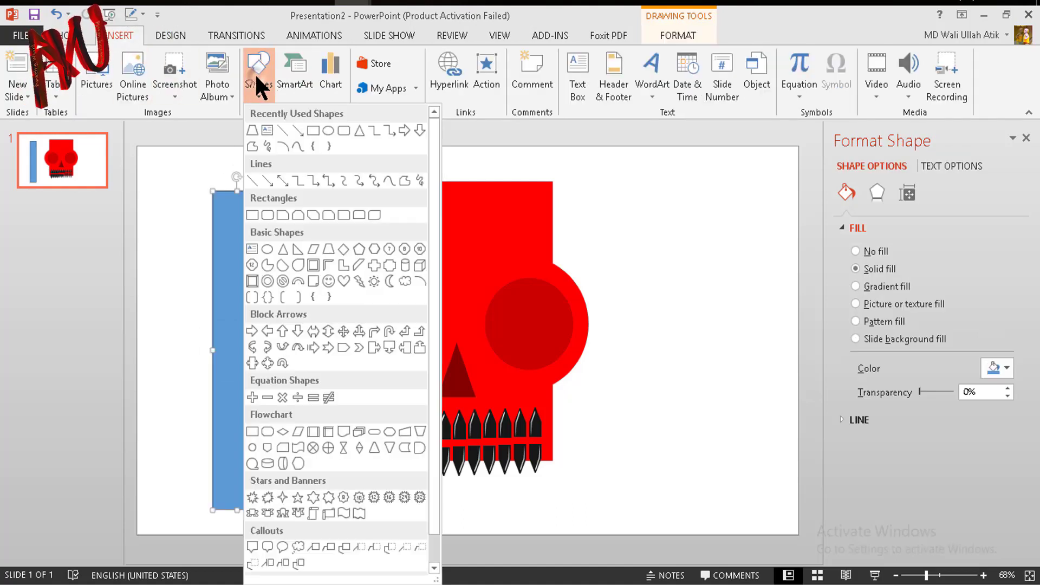
{"action": "left_click", "coordinate": [304, 145]}
{"action": "left_click_drag", "start_coordinate": [182, 165], "coordinate": [257, 184]}
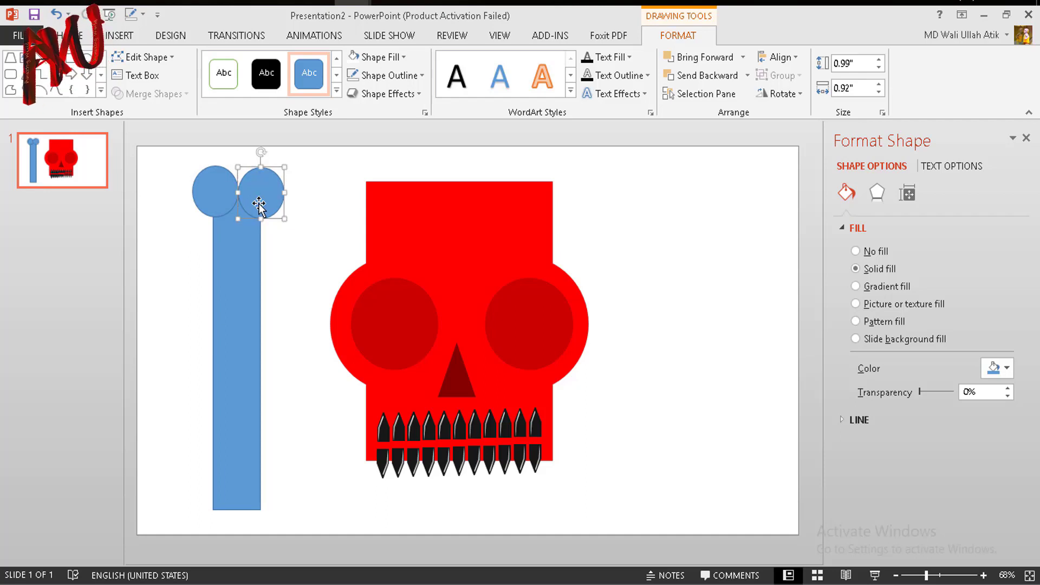
{"action": "key", "text": "Escape"}
{"action": "left_click", "coordinate": [219, 195]}
{"action": "left_click", "coordinate": [264, 186], "text": "shift"}
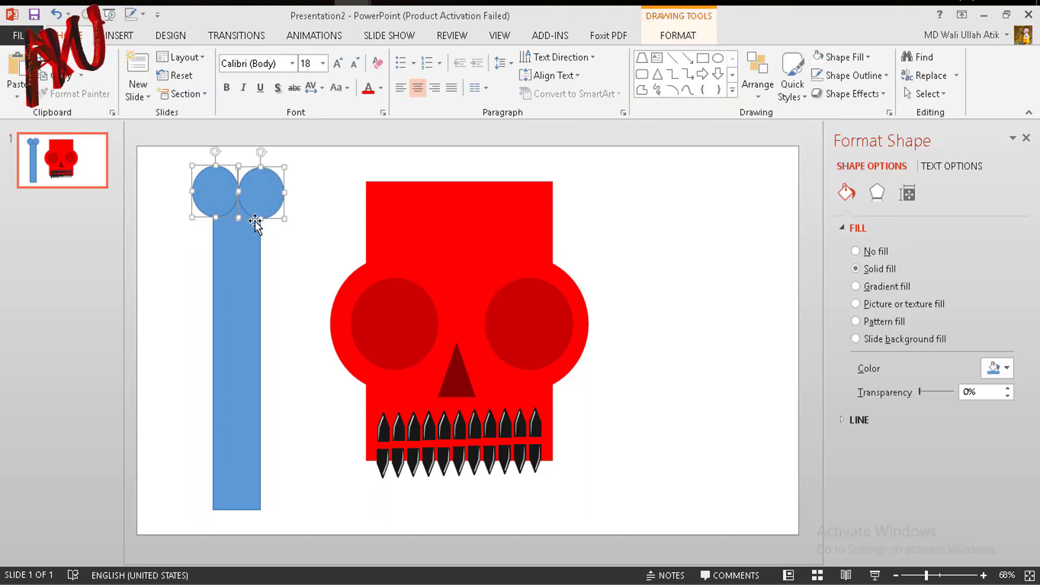
{"action": "left_click_drag", "start_coordinate": [265, 205], "coordinate": [253, 509]}
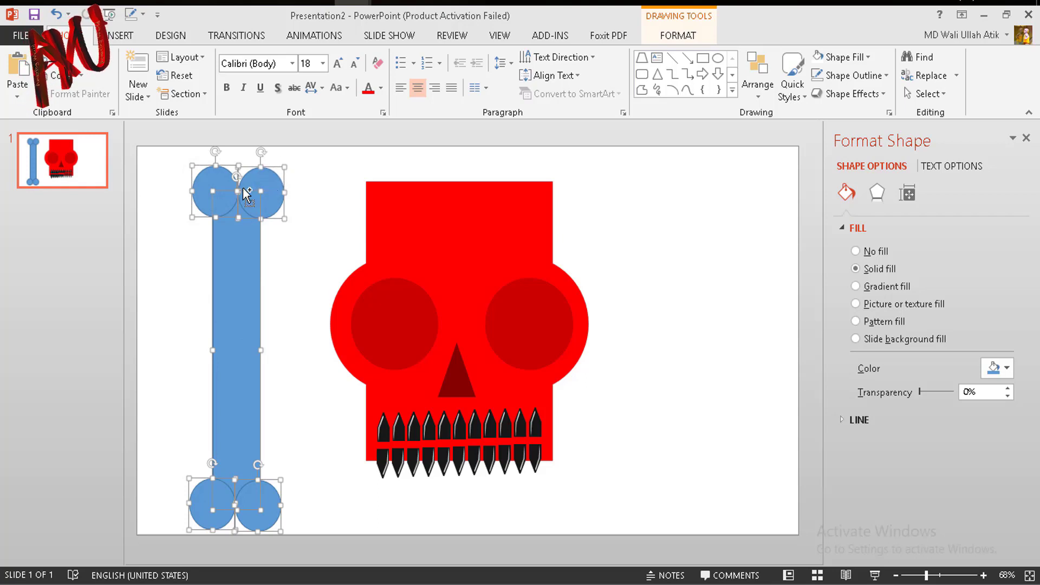
{"action": "key", "text": "ctrl+g"}
Give the bone a dark grey fill and no outline.
{"action": "left_click", "coordinate": [672, 38]}
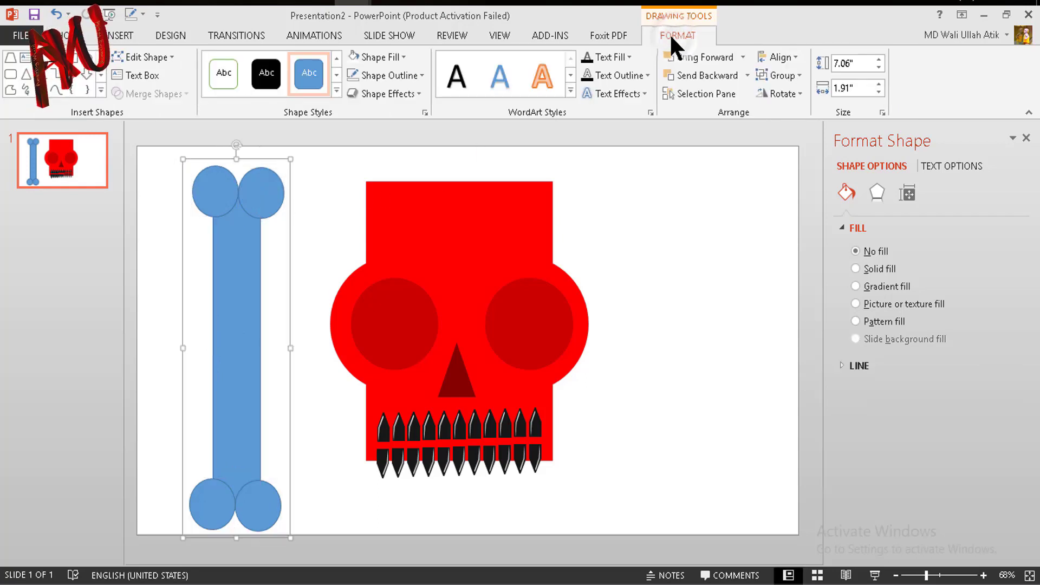
{"action": "left_click", "coordinate": [391, 59]}
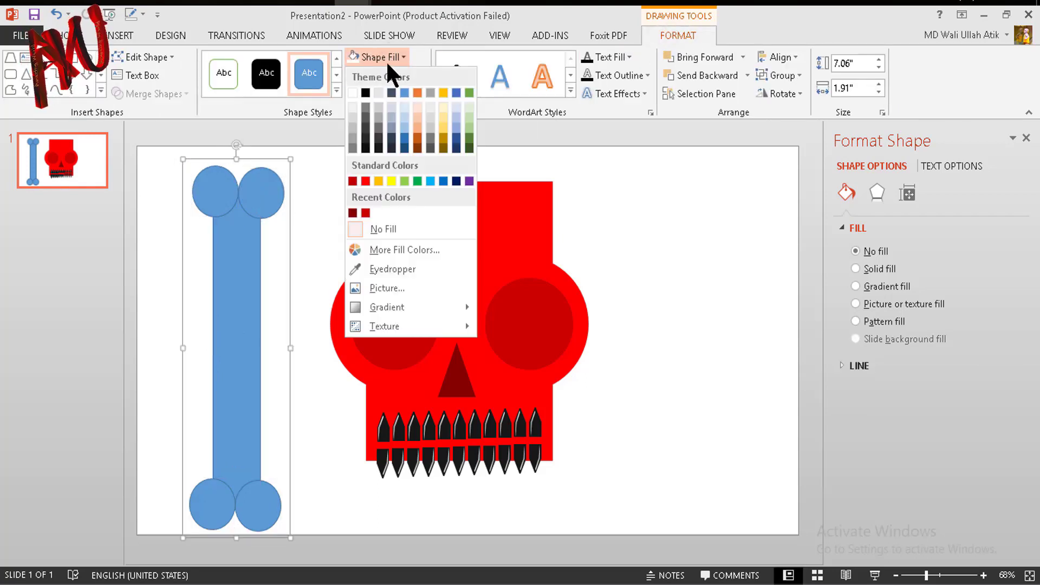
{"action": "left_click", "coordinate": [378, 126]}
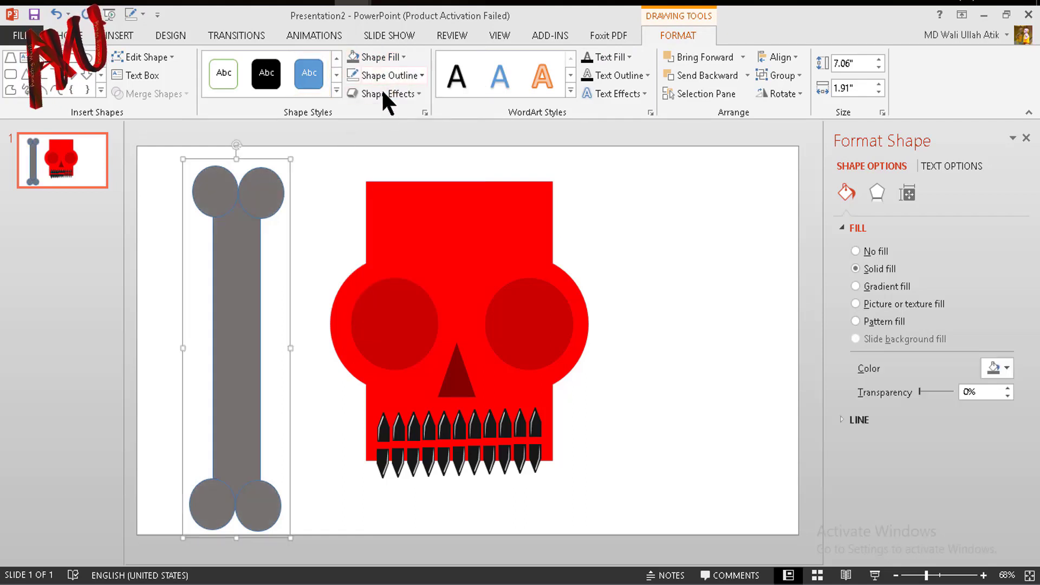
{"action": "left_click", "coordinate": [388, 76]}
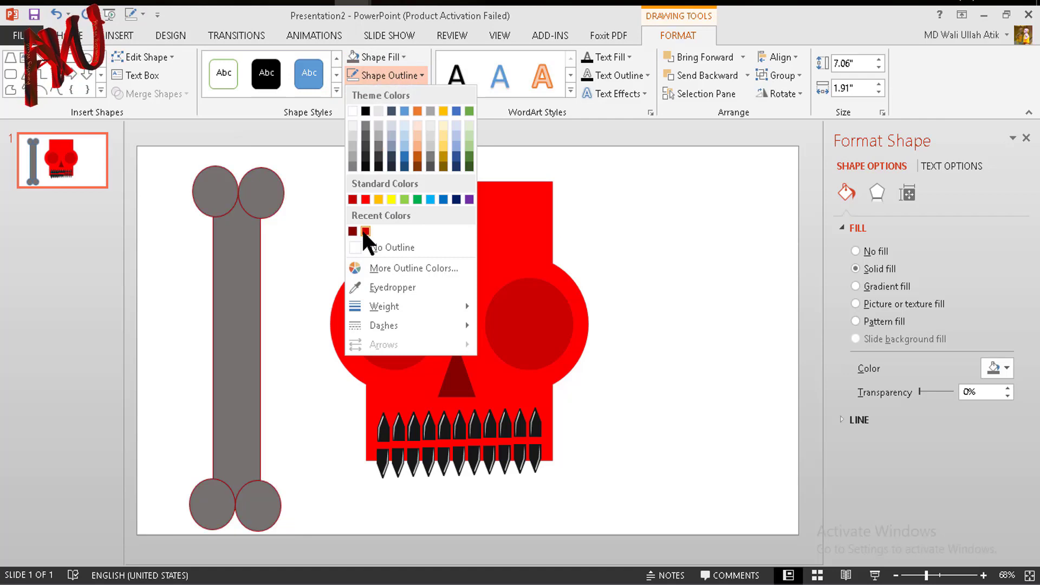
{"action": "left_click", "coordinate": [373, 242]}
Move the bone onto the skull, rotate it diagonally and resize it to 9.33" by 2.52".
{"action": "left_click_drag", "start_coordinate": [217, 341], "coordinate": [440, 345]}
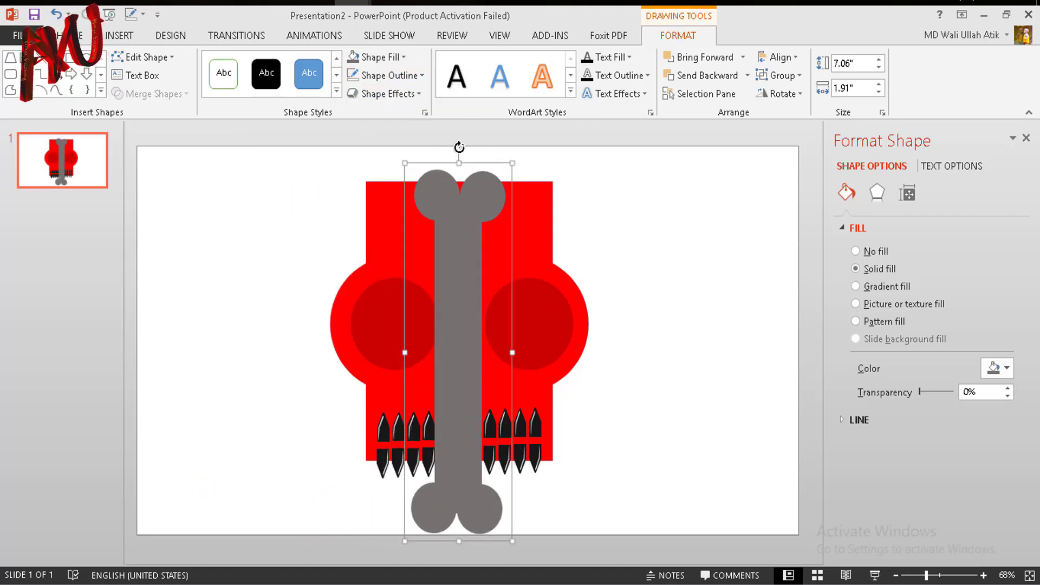
{"action": "left_click_drag", "start_coordinate": [459, 146], "coordinate": [617, 276]}
{"action": "left_click_drag", "start_coordinate": [504, 307], "coordinate": [536, 325]}
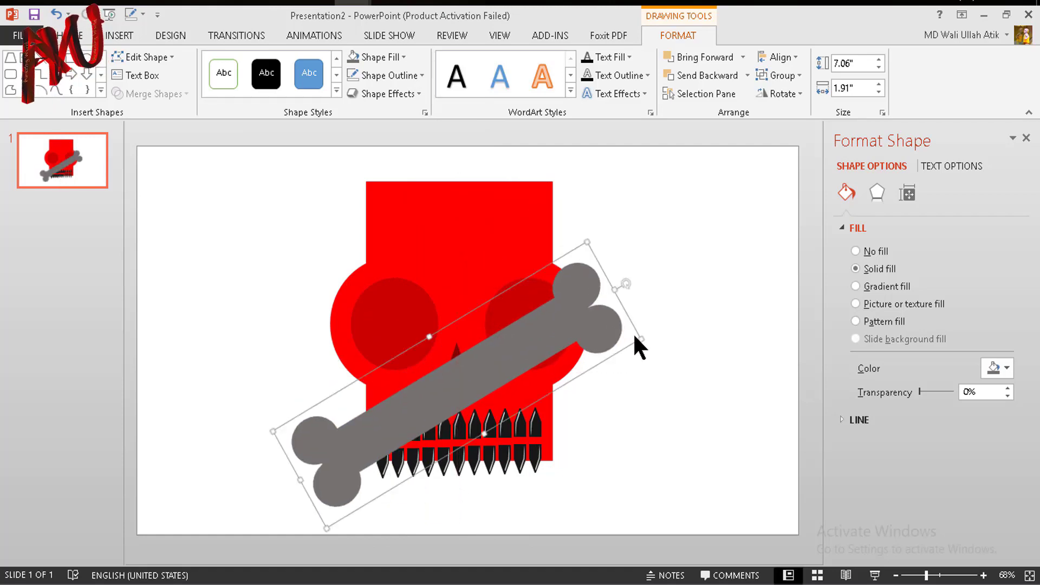
{"action": "left_click_drag", "start_coordinate": [640, 336], "coordinate": [692, 304]}
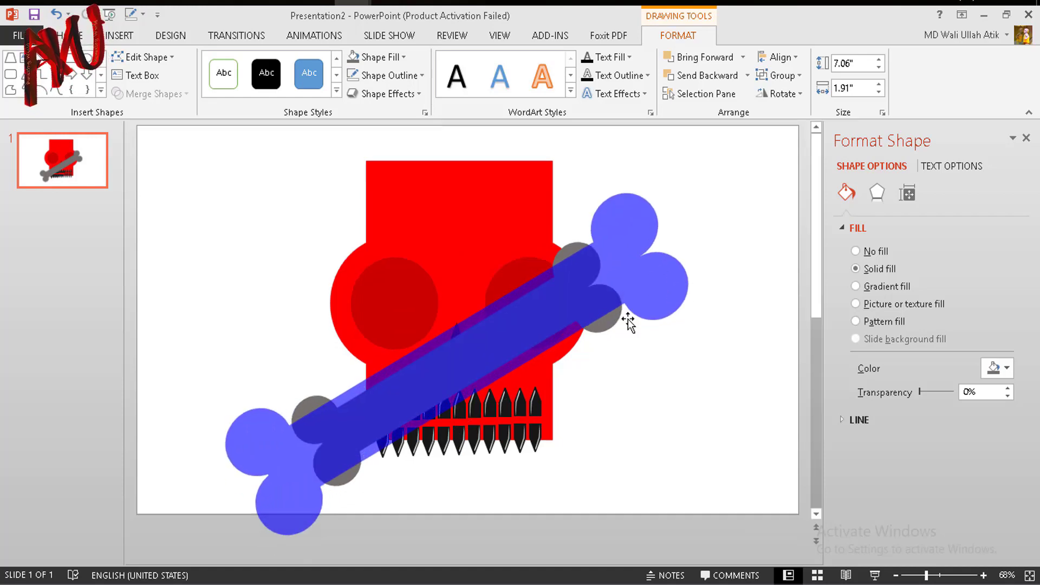
{"action": "left_click_drag", "start_coordinate": [563, 310], "coordinate": [564, 290]}
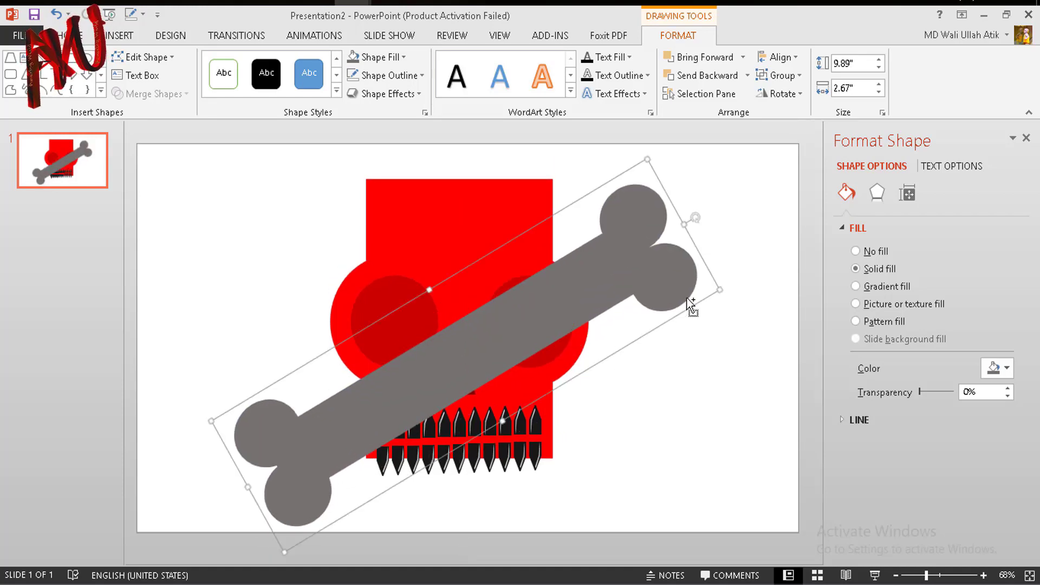
{"action": "left_click_drag", "start_coordinate": [719, 290], "coordinate": [693, 290]}
Send the grey bone behind the skull and nudge it slightly up and left.
{"action": "left_click_drag", "start_coordinate": [579, 312], "coordinate": [585, 309]}
{"action": "right_click", "coordinate": [554, 310]}
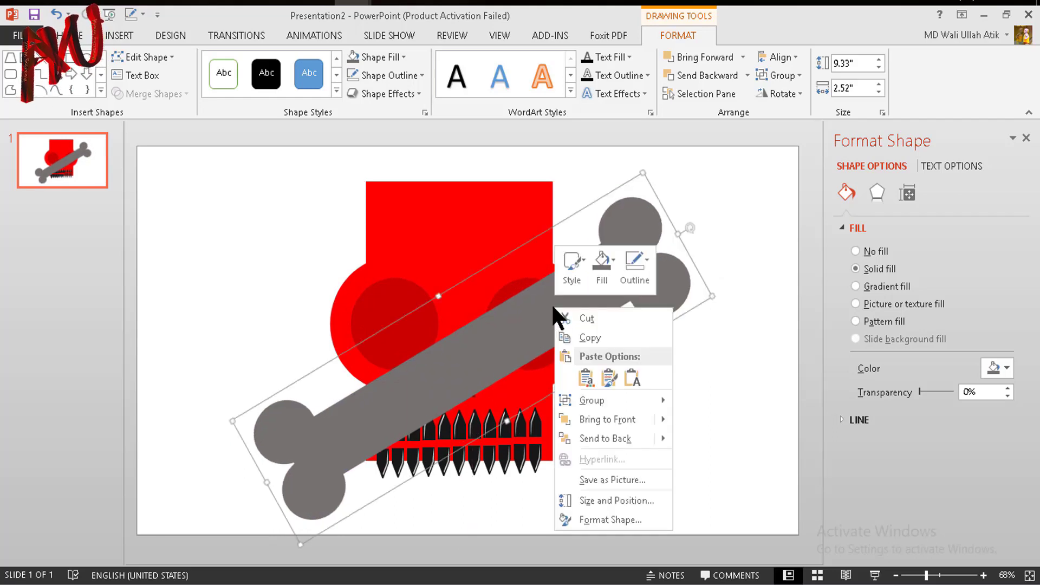
{"action": "left_click", "coordinate": [611, 437]}
{"action": "left_click", "coordinate": [717, 359]}
{"action": "left_click", "coordinate": [614, 270]}
{"action": "mouse_move", "coordinate": [614, 269]}
{"action": "left_mouse_down"}
{"action": "mouse_move", "coordinate": [602, 271]}
{"action": "mouse_move", "coordinate": [597, 257]}
{"action": "left_mouse_up"}
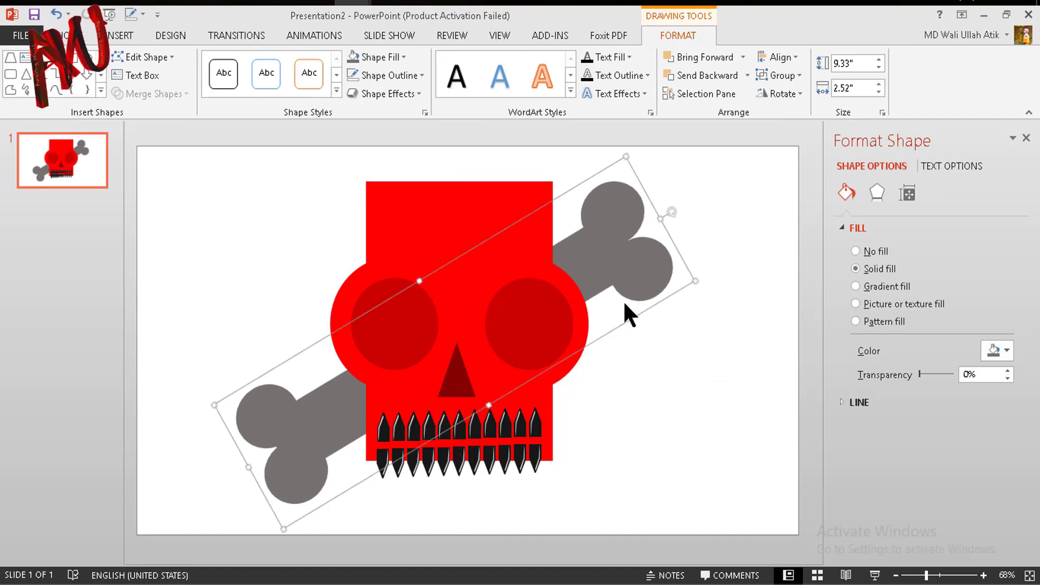
Duplicate the bone, rotate the copy to the opposite diagonal, and send it behind the skull.
{"action": "left_click_drag", "start_coordinate": [547, 311], "coordinate": [556, 320], "text": "ctrl"}
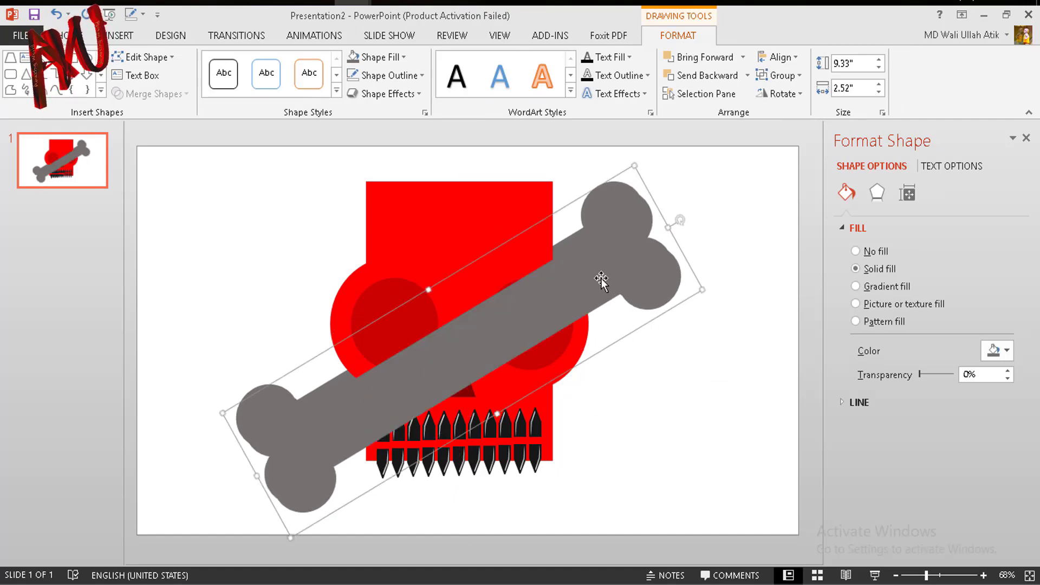
{"action": "left_click_drag", "start_coordinate": [680, 220], "coordinate": [337, 240]}
{"action": "right_click", "coordinate": [537, 402]}
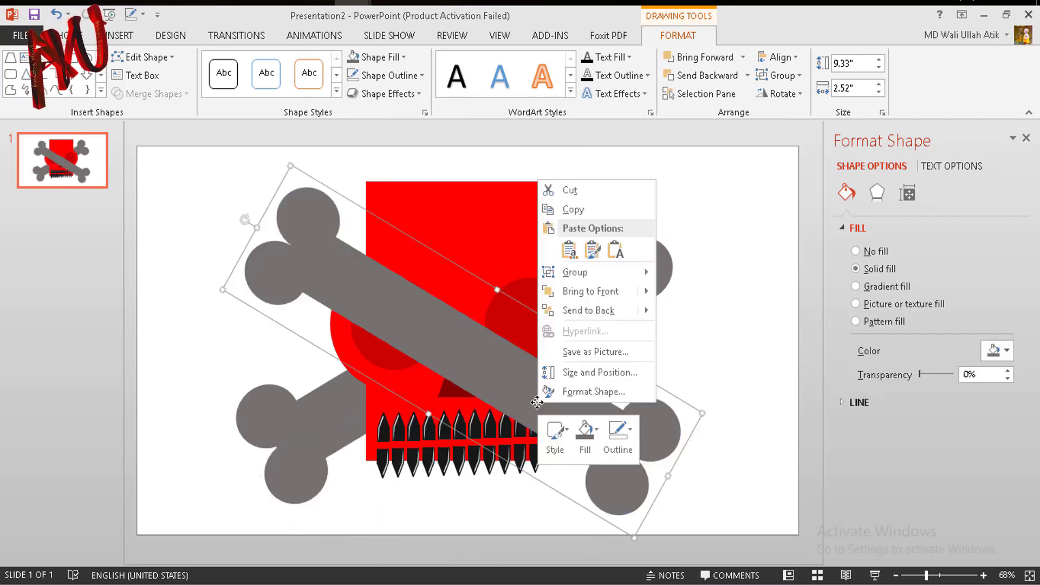
{"action": "left_click", "coordinate": [584, 313]}
{"action": "left_click", "coordinate": [729, 275]}
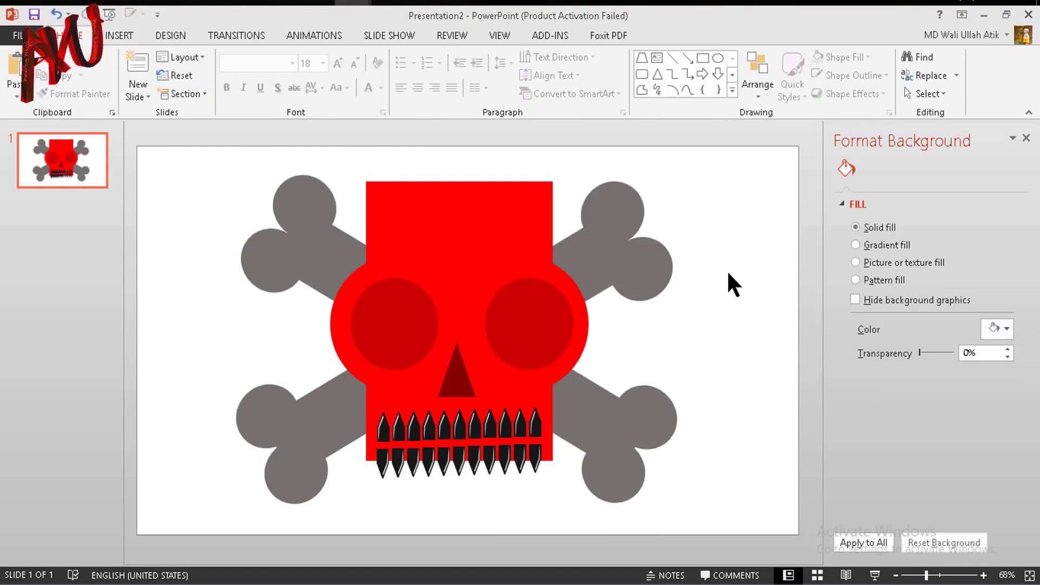